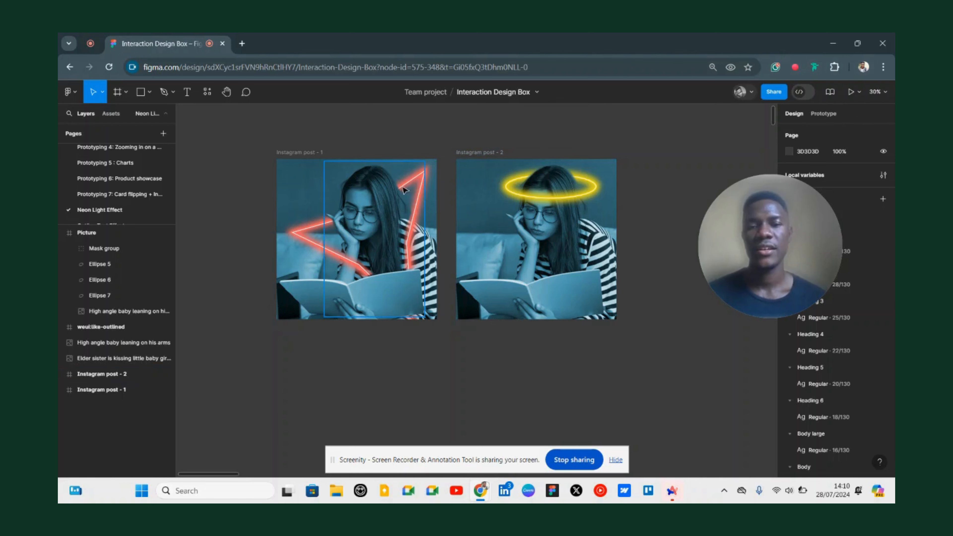
# Examine the red star and yellow halo neon effects on the two Instagram post examples.
pyautogui.scroll(5, 346, 191)
pyautogui.hscroll(5, 347, 191)
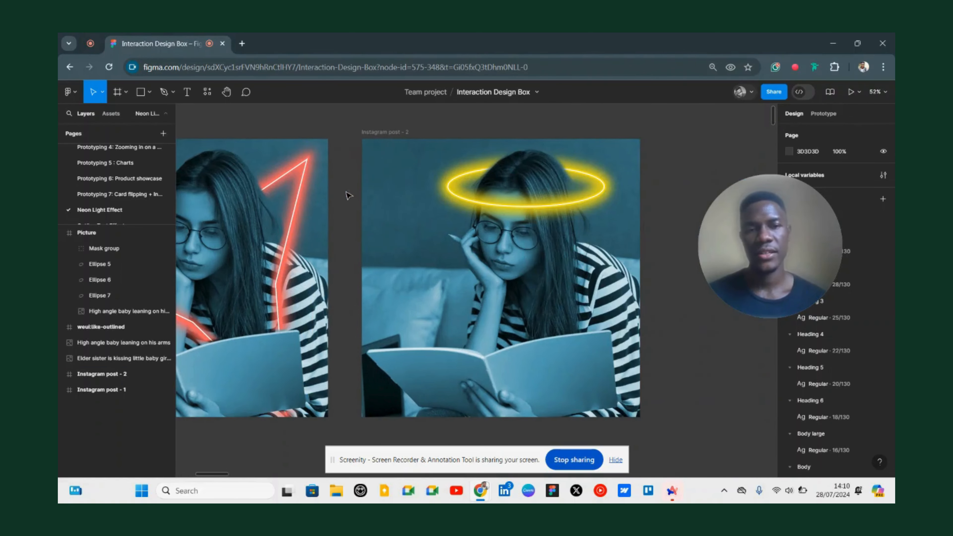
pyautogui.scroll(-3, 486, 193)
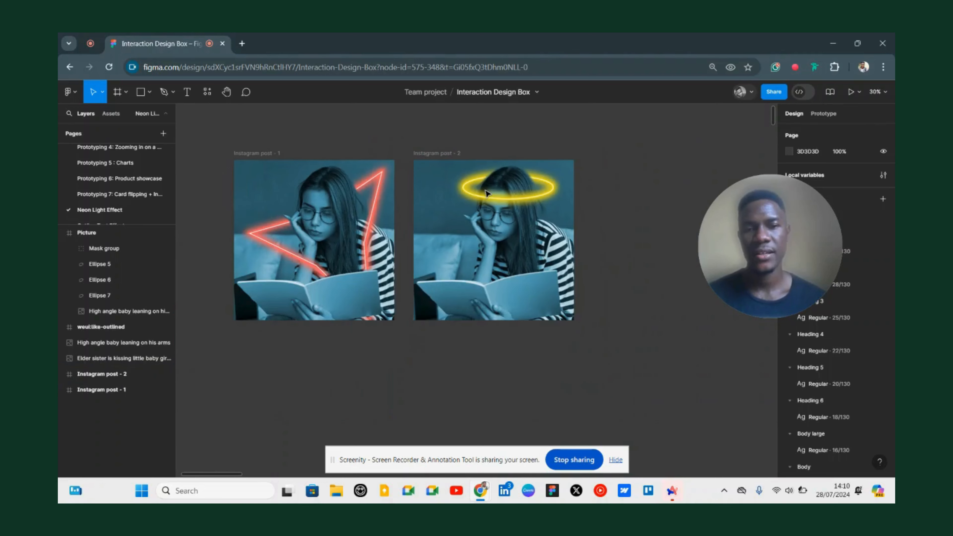
pyautogui.scroll(6, 486, 175)
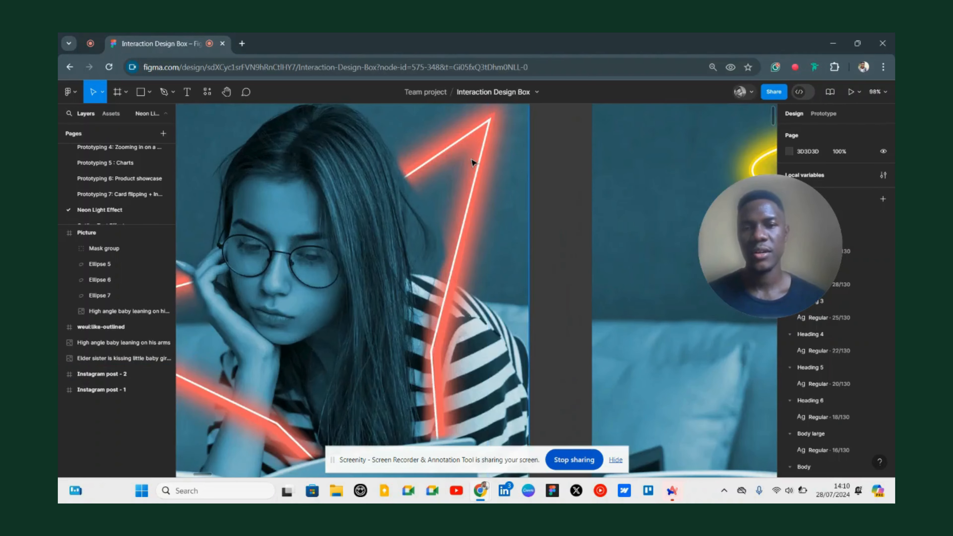
pyautogui.scroll(-3, 472, 160)
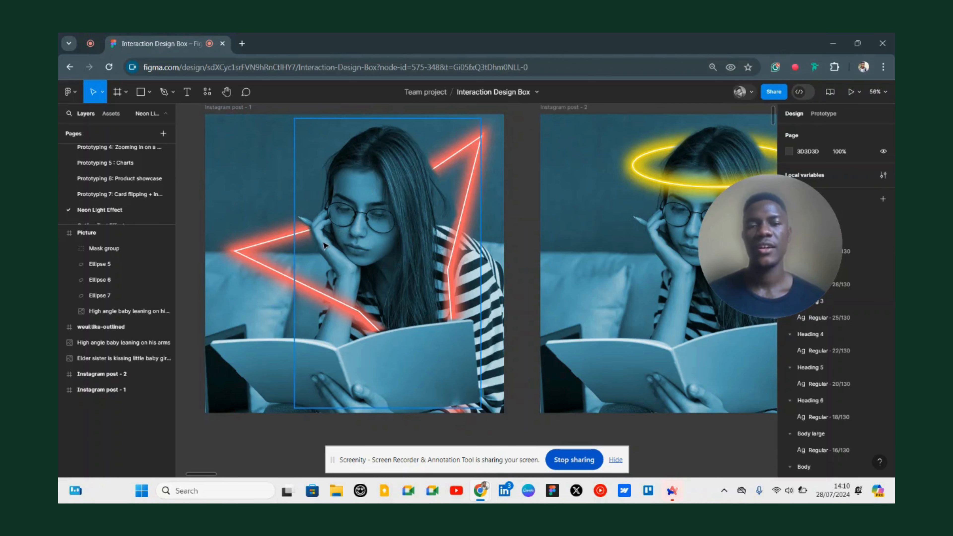
pyautogui.scroll(-3, 323, 246)
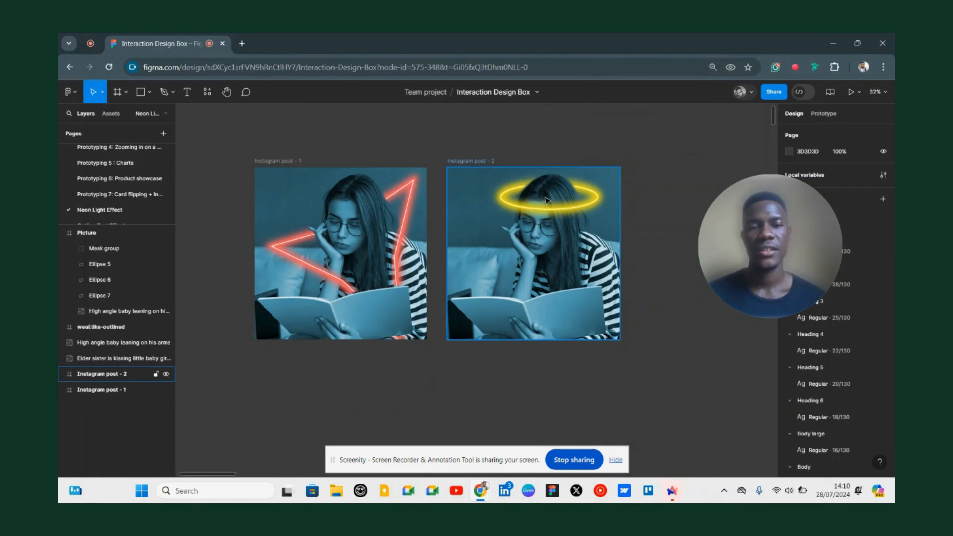
pyautogui.scroll(3, 546, 200)
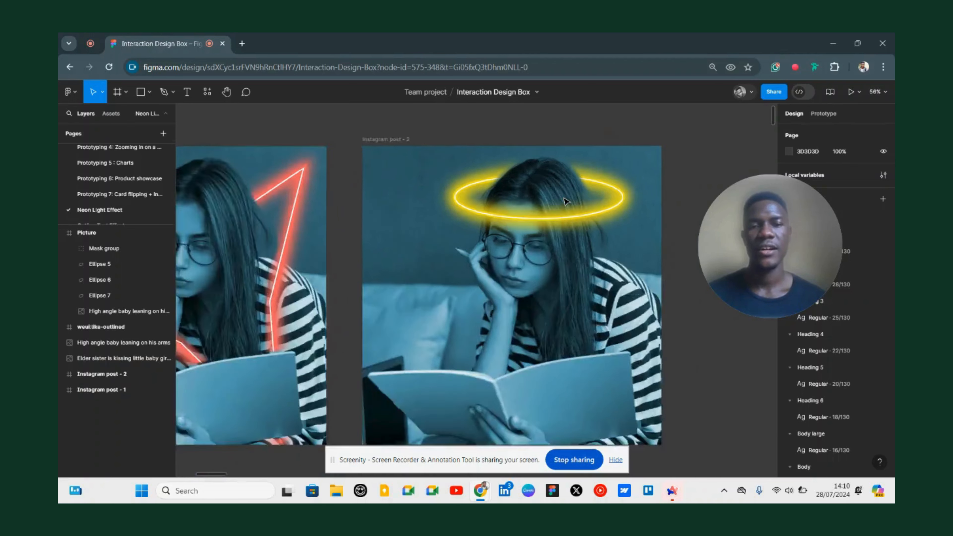
pyautogui.scroll(-3, 367, 167)
pyautogui.scroll(-3, 367, 167)
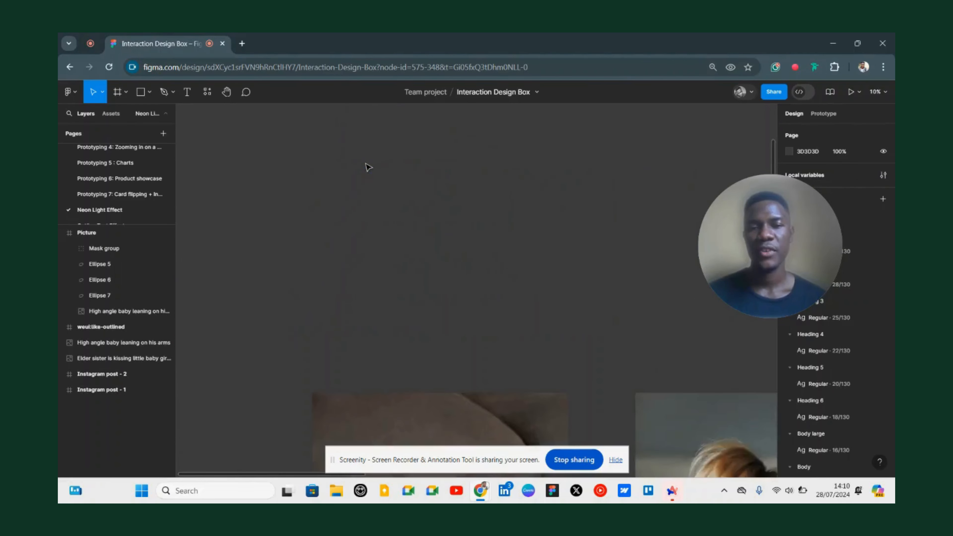
# Examine the original baby and sister photos placed below the Instagram post examples.
pyautogui.scroll(-5, 367, 167)
pyautogui.scroll(-3, 367, 167)
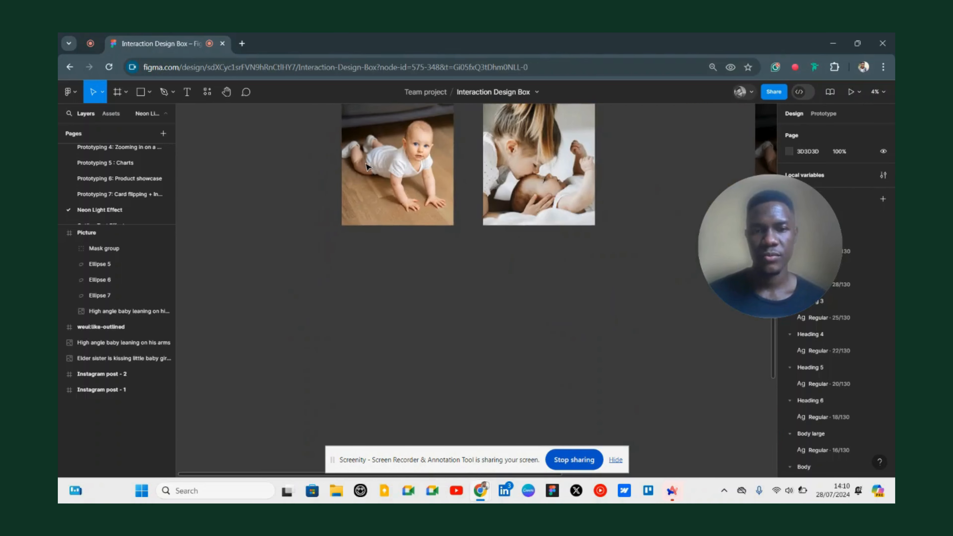
pyautogui.scroll(2, 366, 166)
pyautogui.hscroll(5, 390, 167)
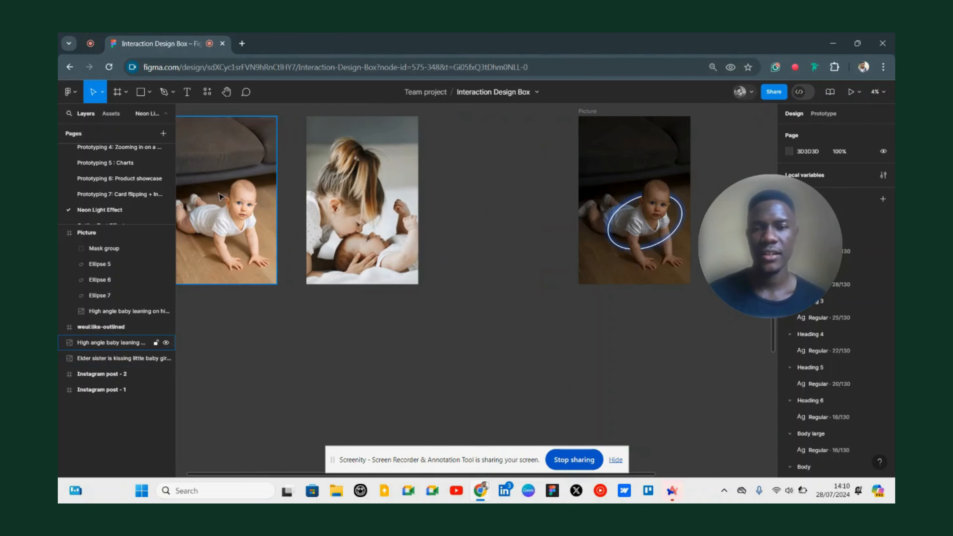
pyautogui.hscroll(-2, 233, 188)
pyautogui.scroll(3, 241, 184)
pyautogui.scroll(3, 266, 187)
pyautogui.scroll(-4, 266, 187)
pyautogui.scroll(5, 290, 302)
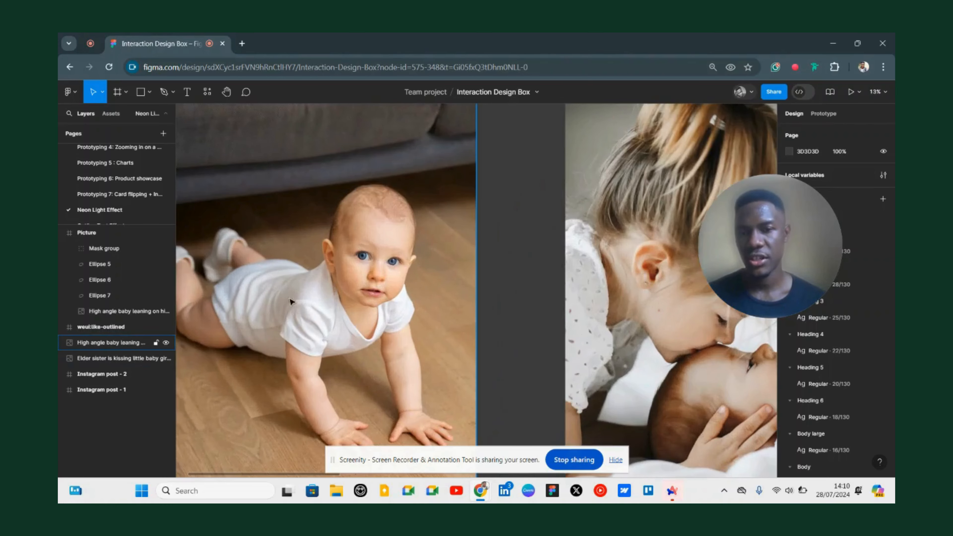
pyautogui.scroll(2, 402, 280)
pyautogui.hscroll(-2, 402, 280)
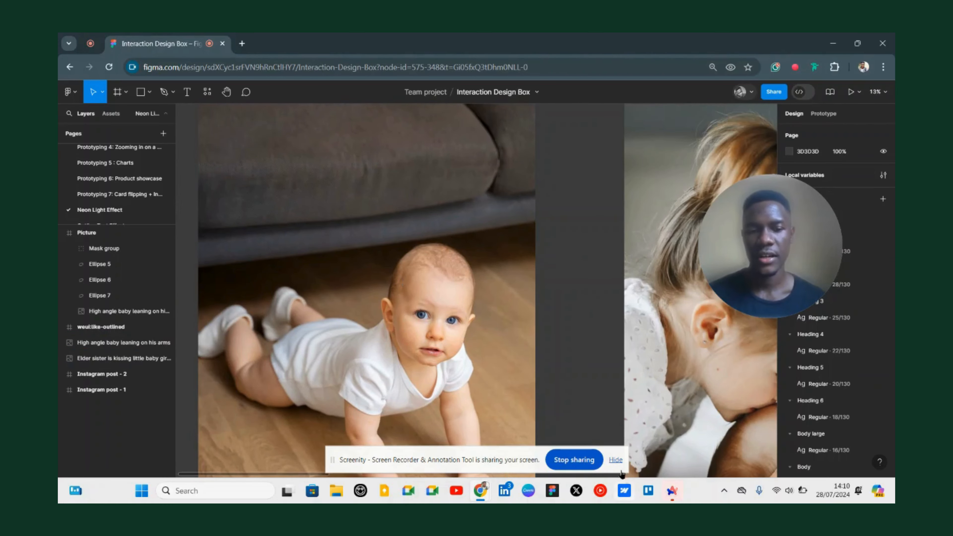
# Hide the screen-sharing notice and examine the blue neon ring around the baby in the Picture frame.
pyautogui.click(620, 463)
pyautogui.scroll(-5, 344, 278)
pyautogui.hscroll(5, 302, 265)
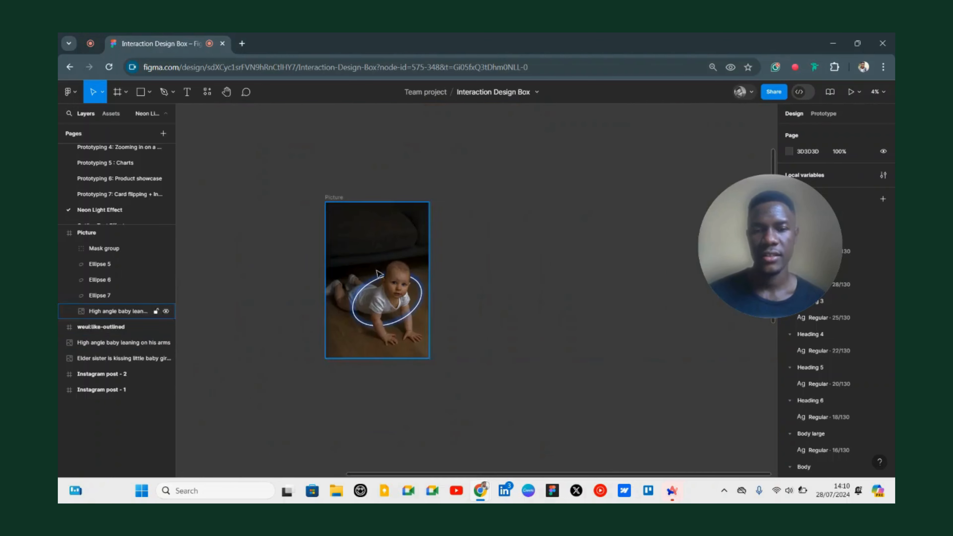
pyautogui.scroll(3, 346, 285)
pyautogui.scroll(3, 347, 295)
pyautogui.scroll(-3, 442, 298)
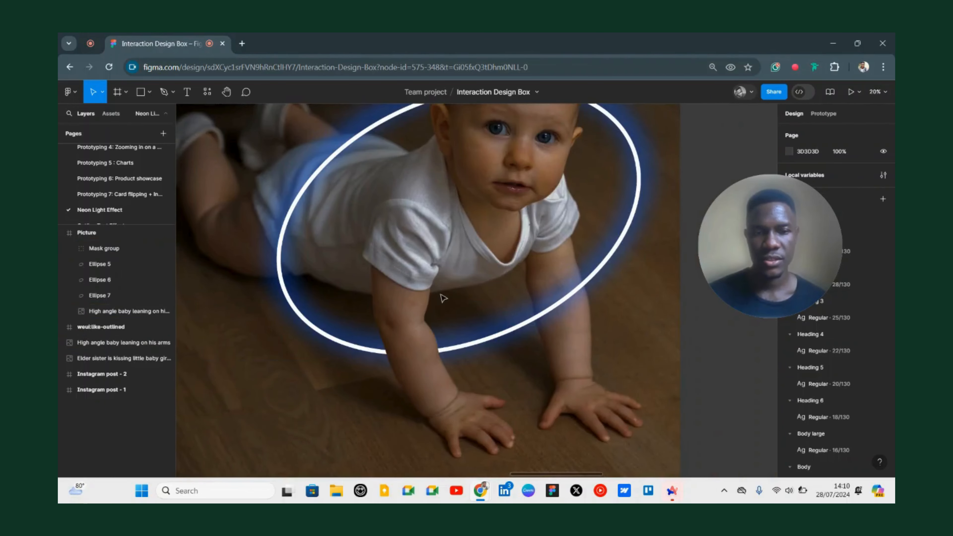
pyautogui.scroll(3, 452, 273)
pyautogui.scroll(-3, 483, 217)
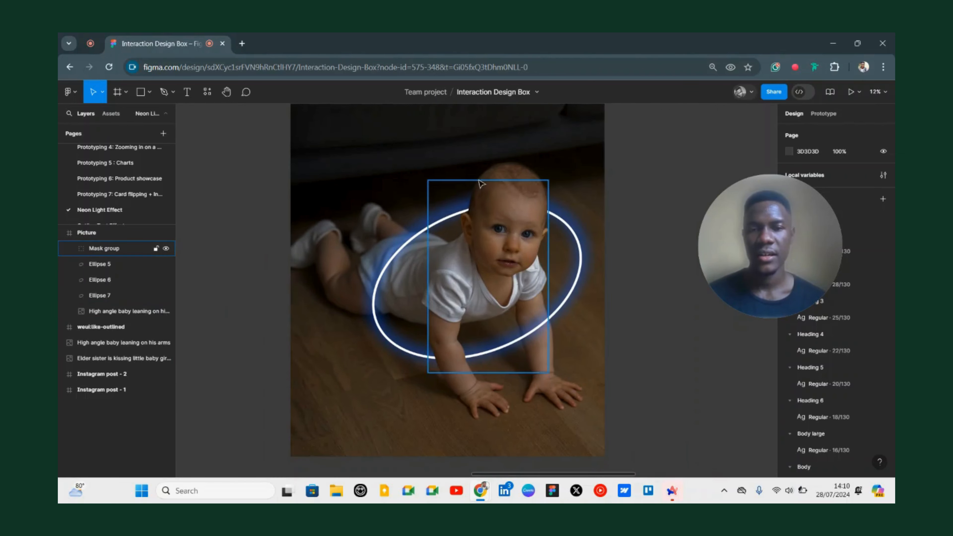
pyautogui.scroll(-3, 513, 176)
pyautogui.hscroll(-5, 538, 278)
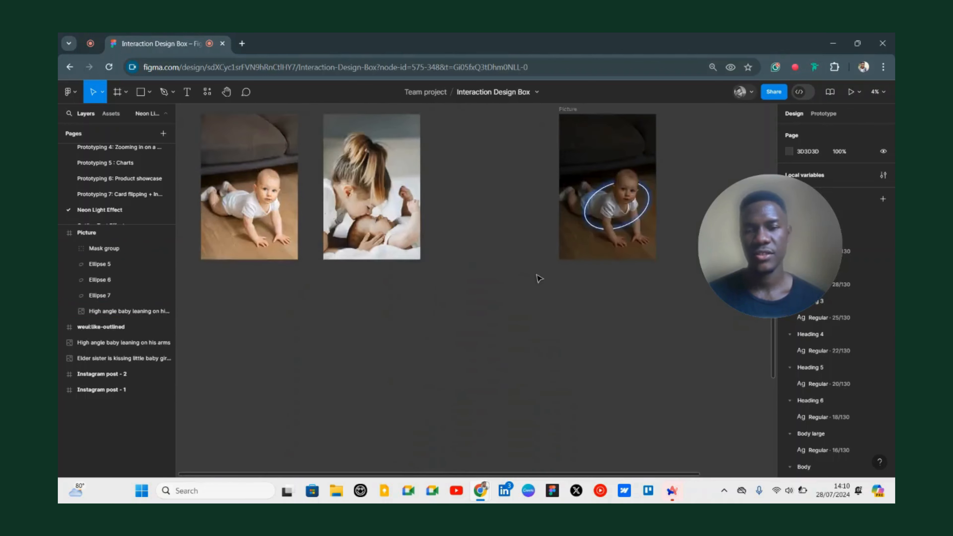
# Duplicate the original crawling baby photo and place the copy in the empty canvas area below it.
pyautogui.click(383, 201)
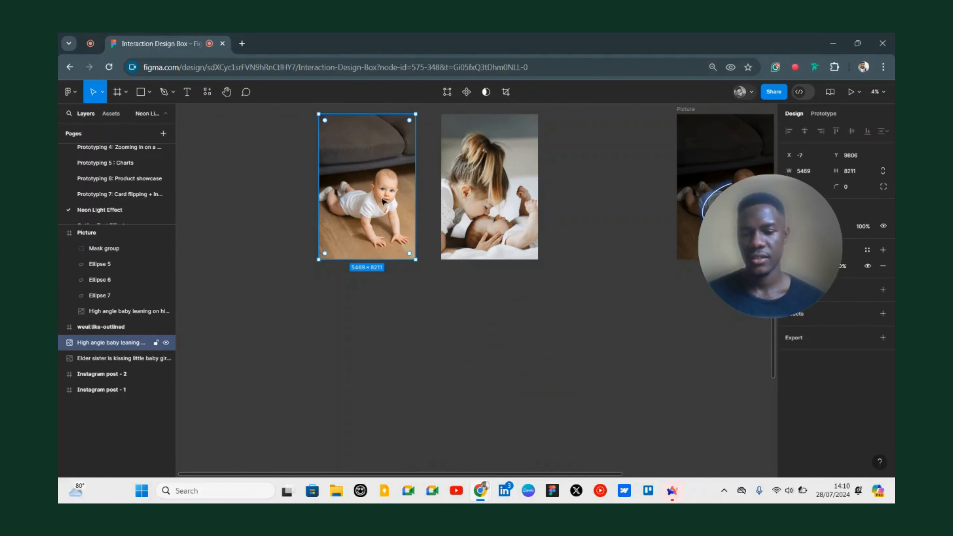
pyautogui.moveTo(384, 201); pyautogui.dragTo(360, 438)
pyautogui.scroll(-5, 430, 246)
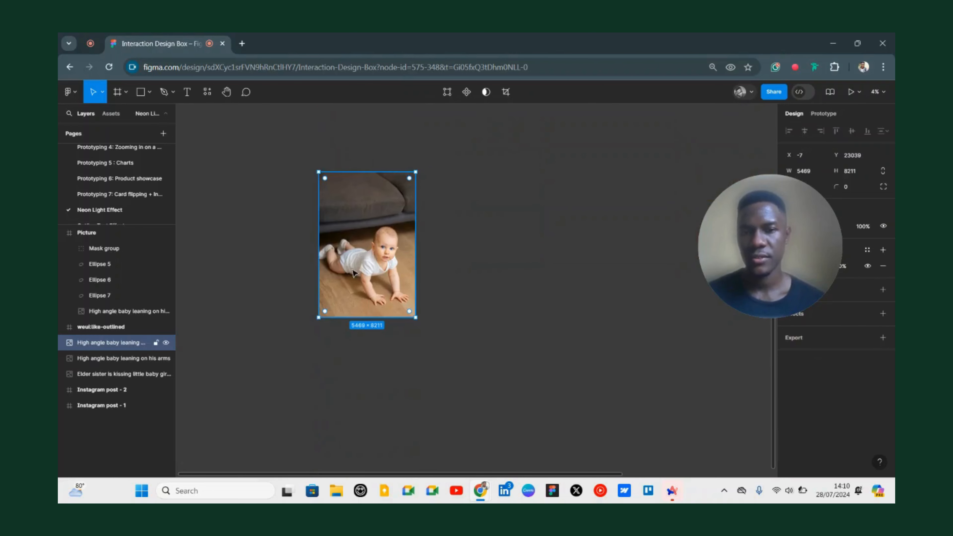
pyautogui.scroll(5, 431, 248)
pyautogui.scroll(-3, 419, 269)
pyautogui.scroll(2, 419, 268)
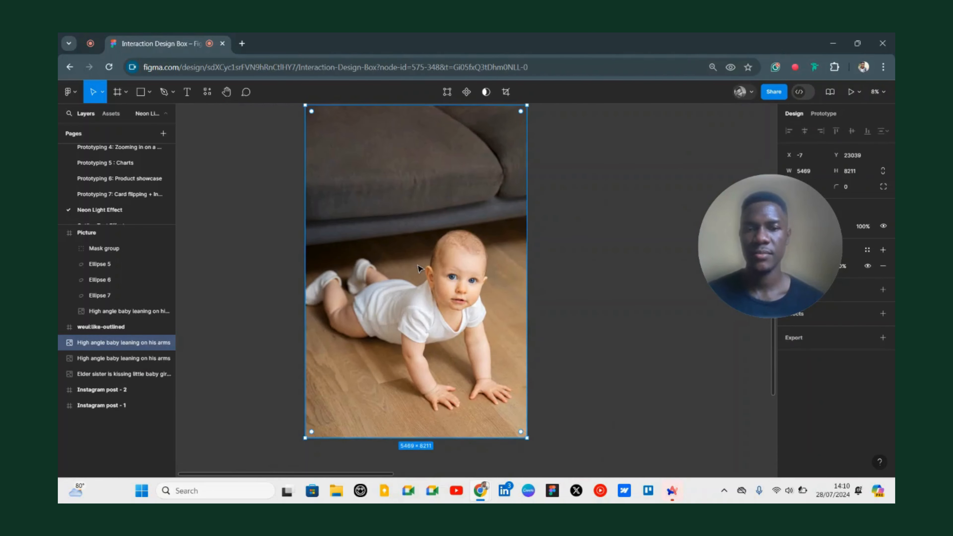
pyautogui.hscroll(-2, 419, 268)
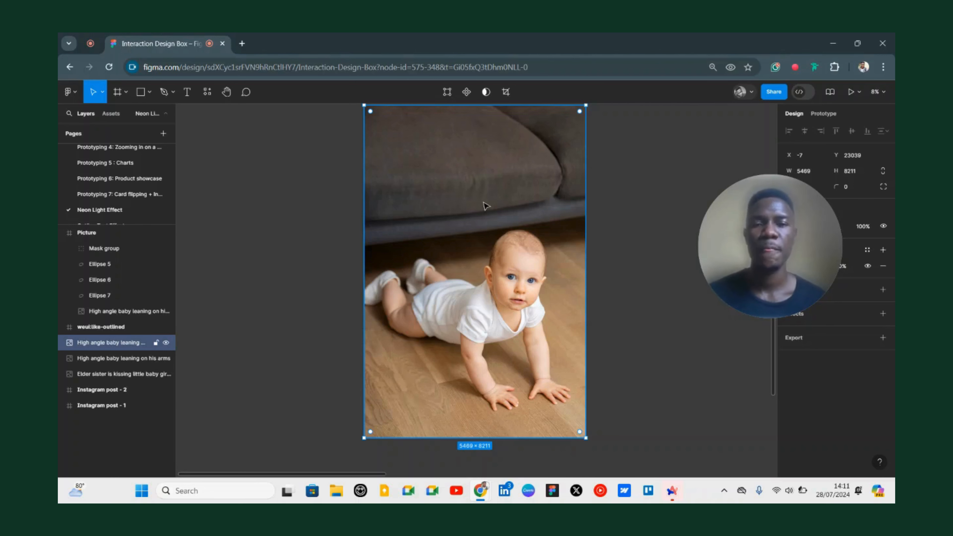
# Darken the copied baby photo by lowering the exposure of its image fill.
pyautogui.moveTo(754, 207); pyautogui.dragTo(152, 215)
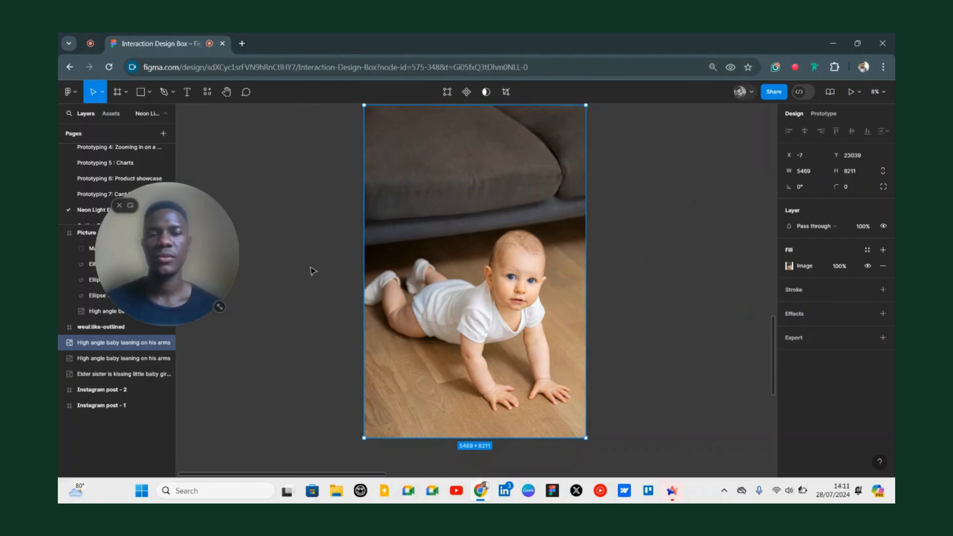
pyautogui.click(789, 266)
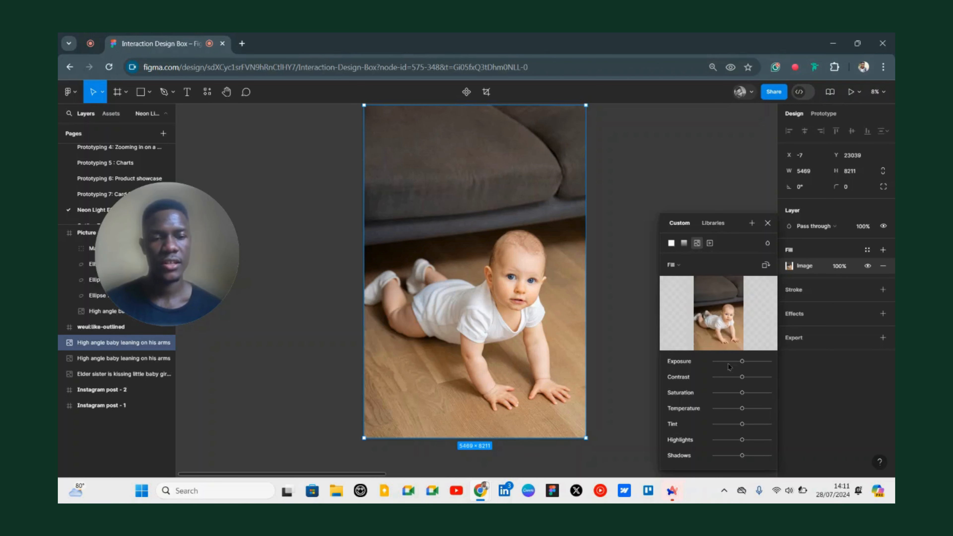
pyautogui.moveTo(729, 367); pyautogui.dragTo(731, 366)
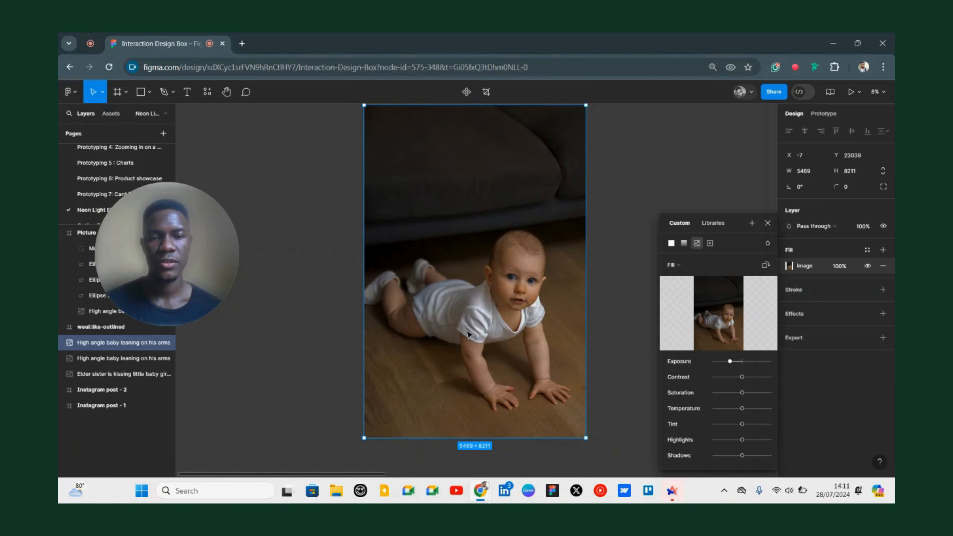
pyautogui.scroll(-3, 464, 273)
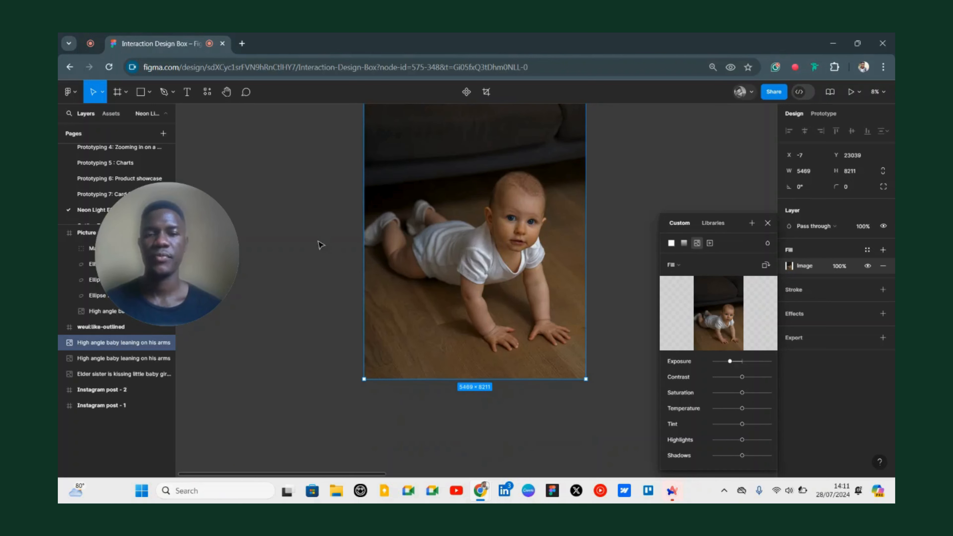
pyautogui.scroll(3, 489, 249)
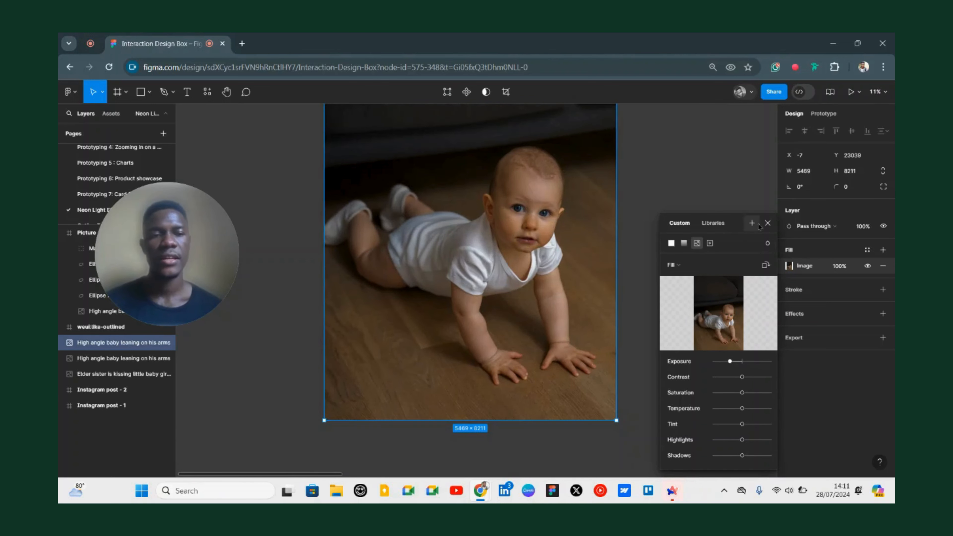
pyautogui.click(767, 223)
# Draw an ellipse about 3563 × 1378 over the baby, rotate it about 25°, and move it over the torso.
pyautogui.press('o')
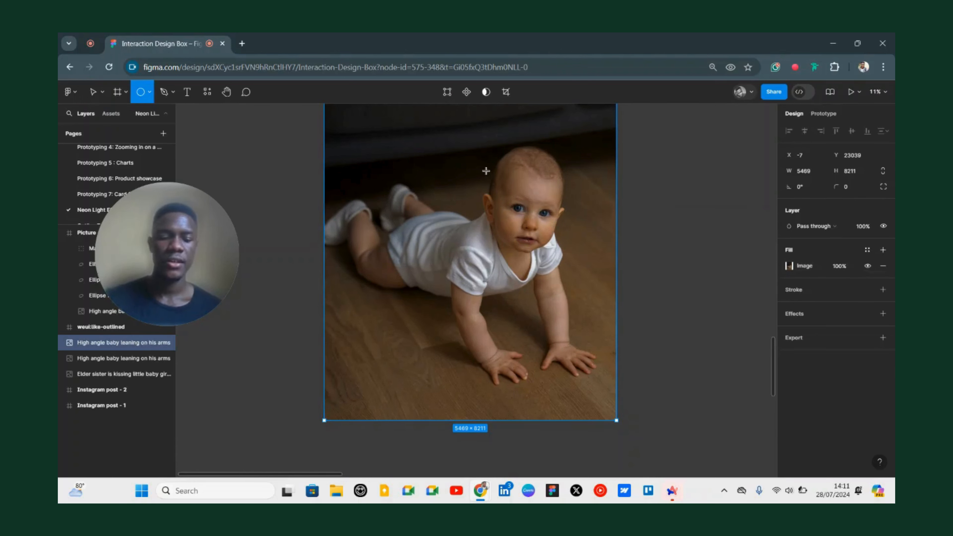
pyautogui.moveTo(420, 243); pyautogui.dragTo(611, 169)
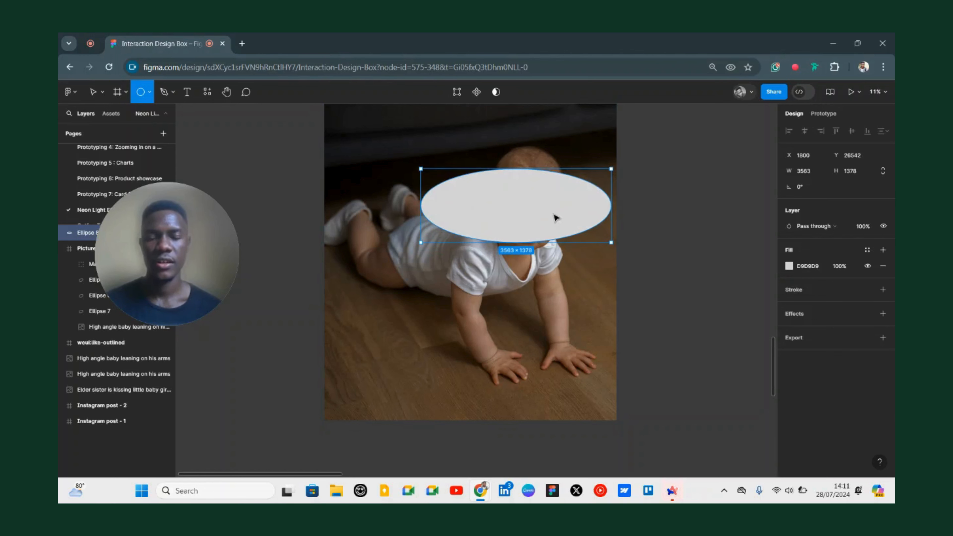
pyautogui.moveTo(619, 243); pyautogui.dragTo(617, 198)
pyautogui.moveTo(504, 255); pyautogui.dragTo(497, 270)
# Swap the ellipse's fill for a stroke and set the stroke weight to 31.
pyautogui.hotkey('shift', 'x')
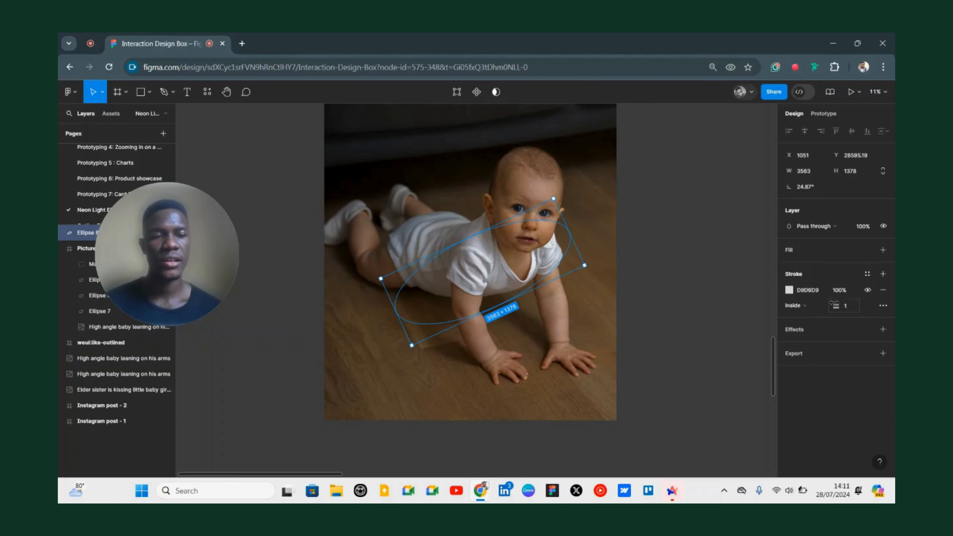
pyautogui.moveTo(834, 305); pyautogui.dragTo(863, 295)
pyautogui.moveTo(520, 181)
pyautogui.mouseDown()
pyautogui.moveTo(497, 165)
pyautogui.moveTo(522, 184)
pyautogui.mouseUp()
pyautogui.click(486, 234)
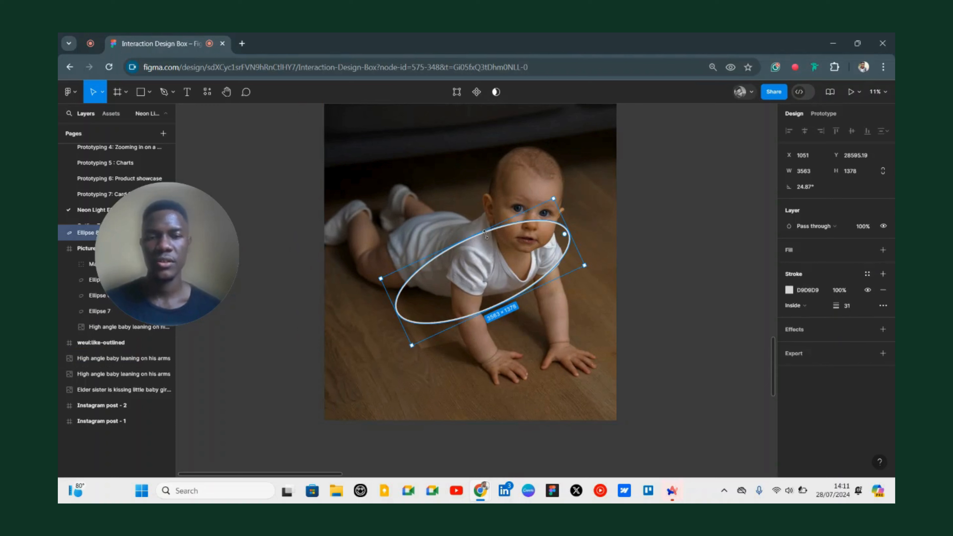
# Enlarge the ellipse to about 3931 × 2188 and position it so the ring encircles the baby's torso and face.
pyautogui.moveTo(481, 233); pyautogui.dragTo(548, 206)
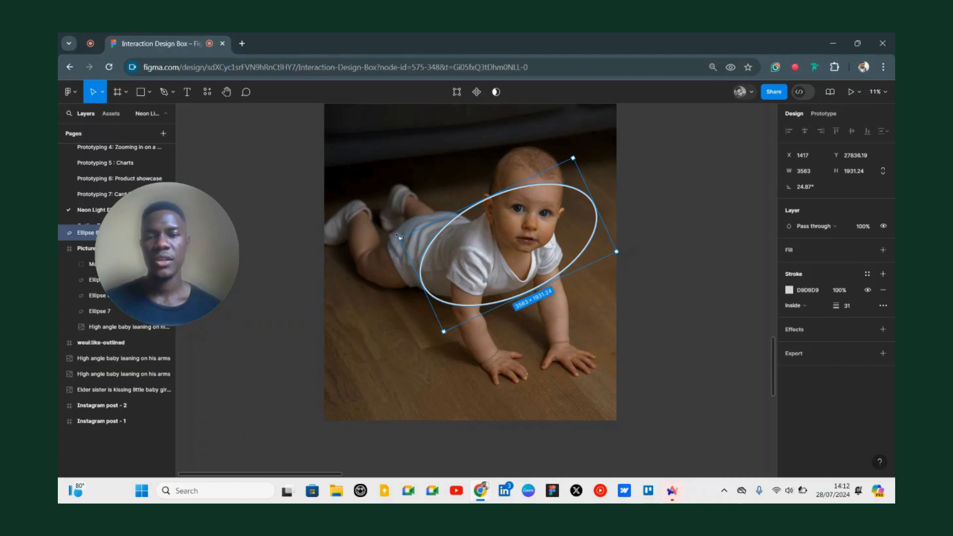
pyautogui.moveTo(400, 236); pyautogui.dragTo(384, 233)
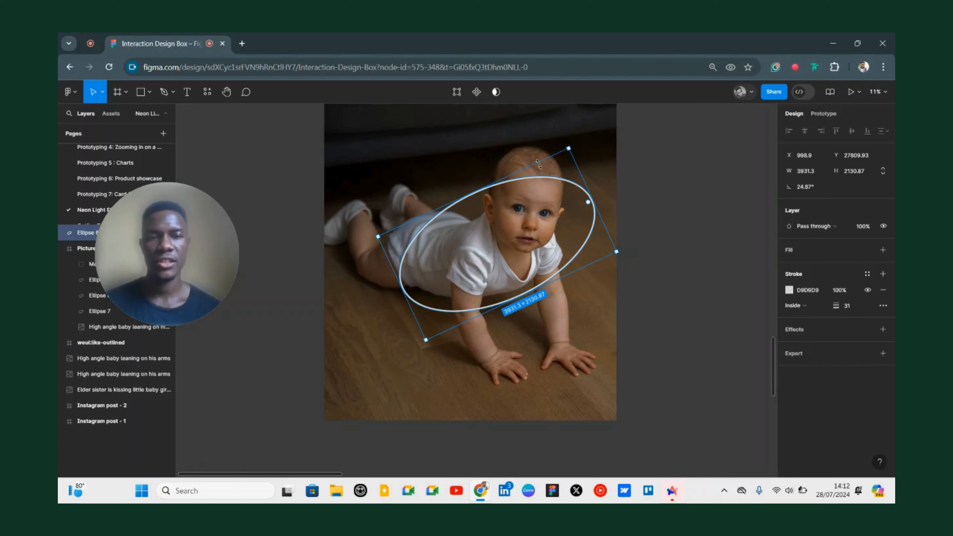
pyautogui.moveTo(537, 162); pyautogui.dragTo(538, 160)
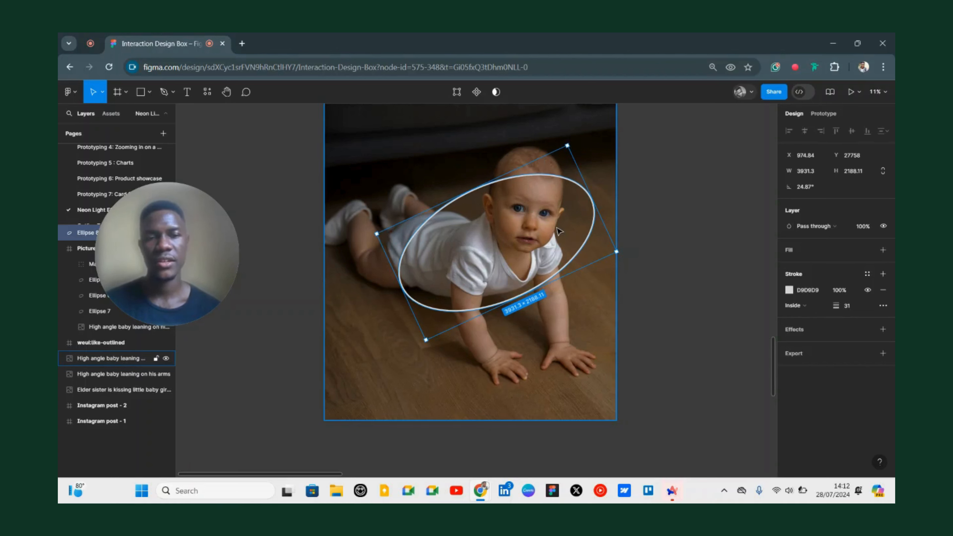
pyautogui.moveTo(558, 231); pyautogui.dragTo(562, 230)
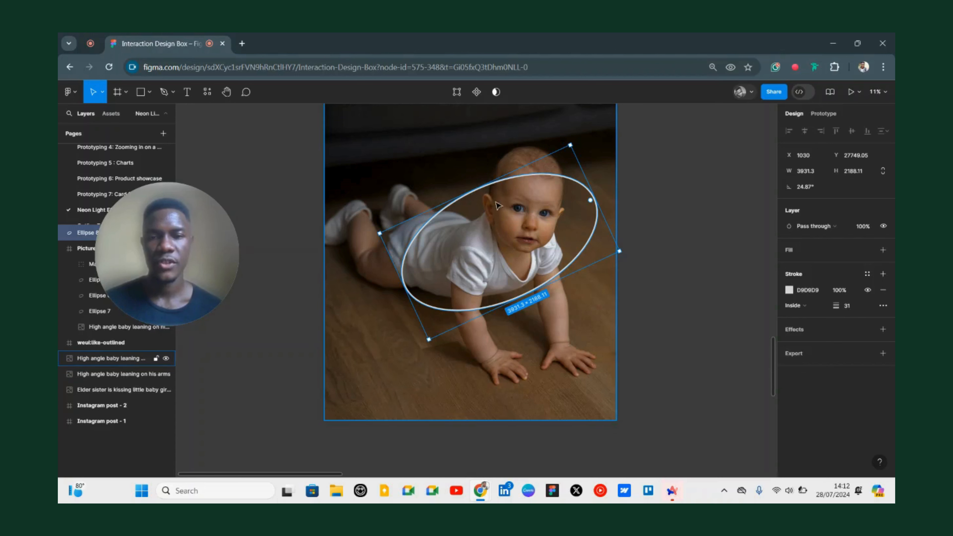
pyautogui.click(652, 171)
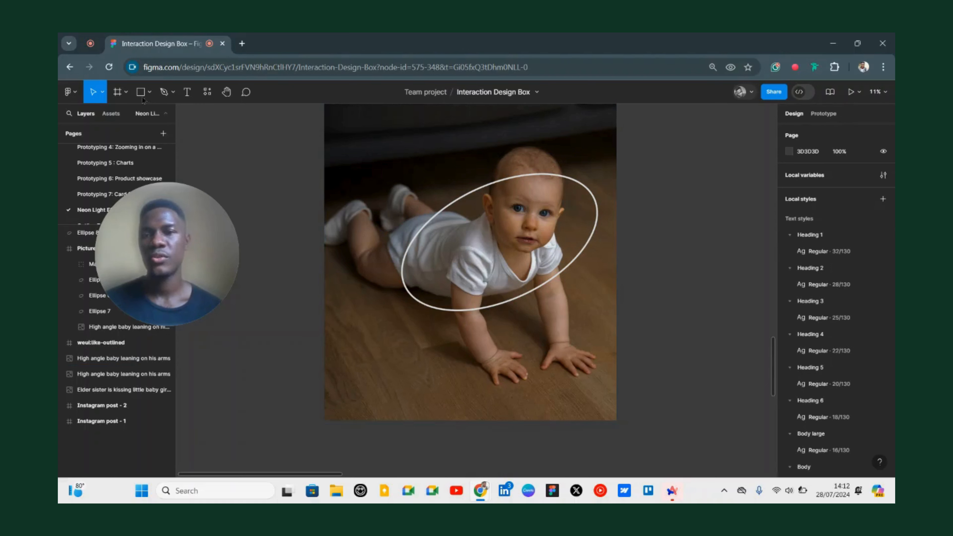
# Start a Pen path above the ring at the left edge of the baby's head, crossing the ring and continuing down to the neck.
pyautogui.click(162, 95)
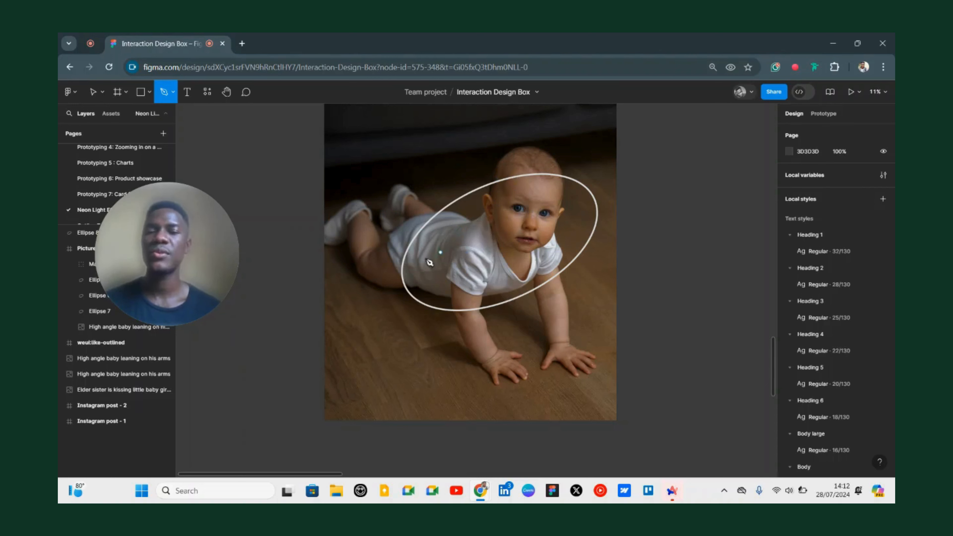
pyautogui.scroll(10, 493, 195)
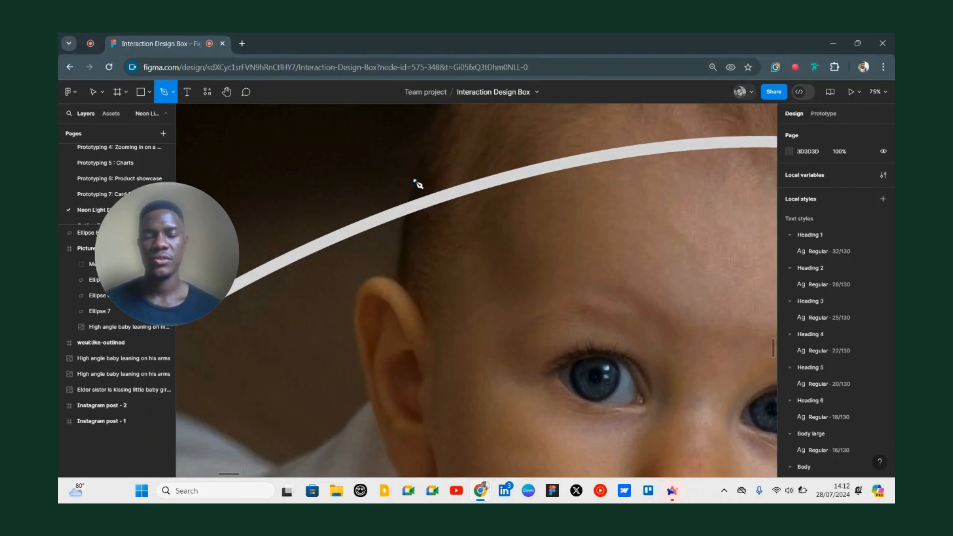
pyautogui.click(415, 180)
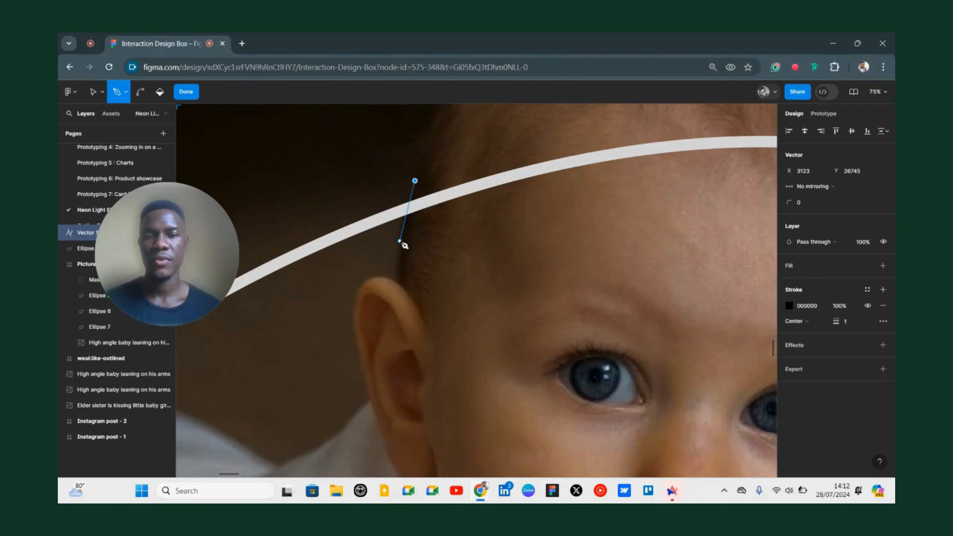
pyautogui.click(400, 242)
pyautogui.scroll(-7, 400, 246)
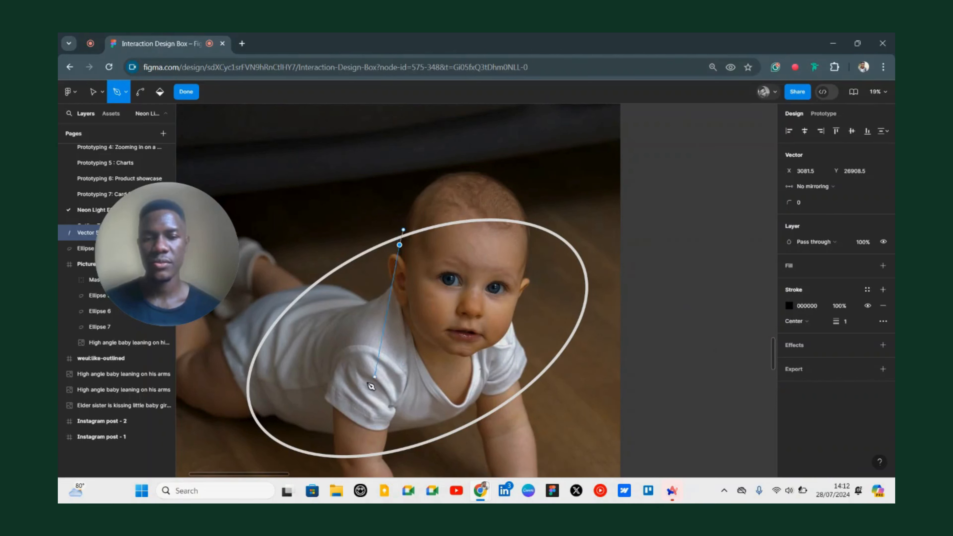
pyautogui.click(420, 324)
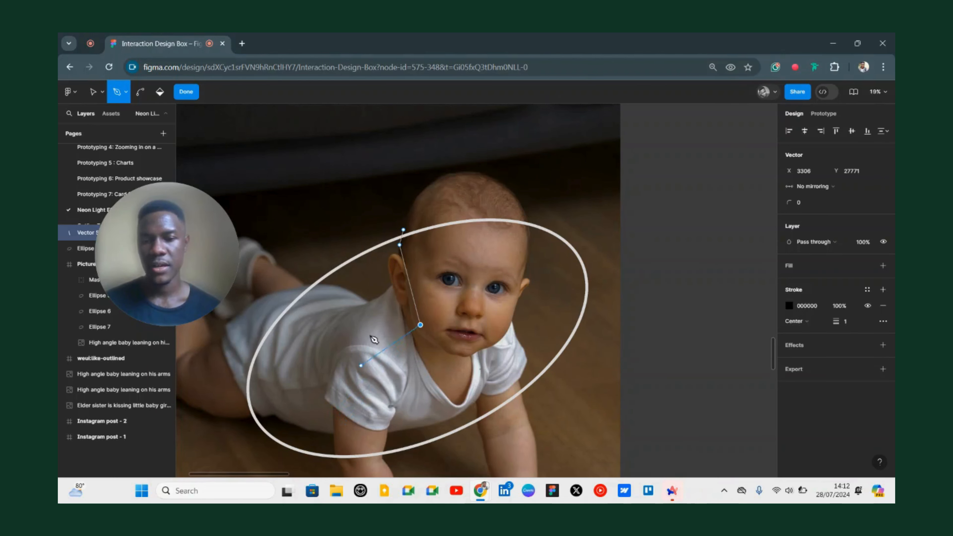
# Continue the path to the baby's upper arm and trace around the section where the ring crosses it, from one arm edge to the other.
pyautogui.scroll(-3, 409, 250)
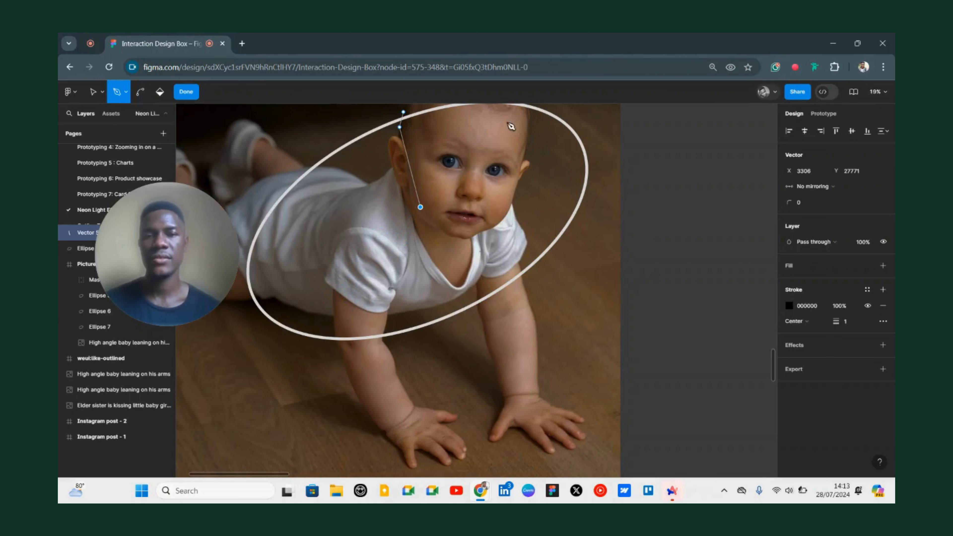
pyautogui.scroll(2, 416, 170)
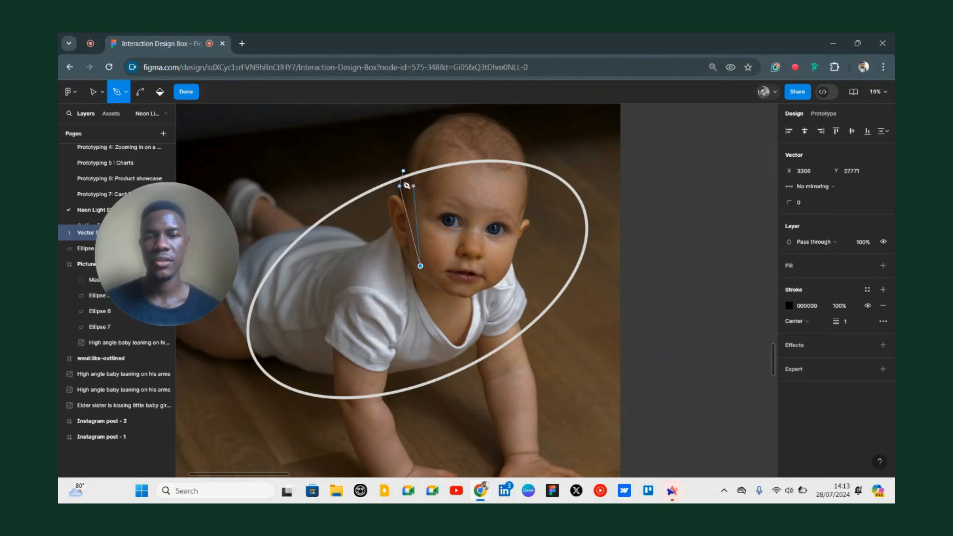
pyautogui.scroll(-2, 460, 187)
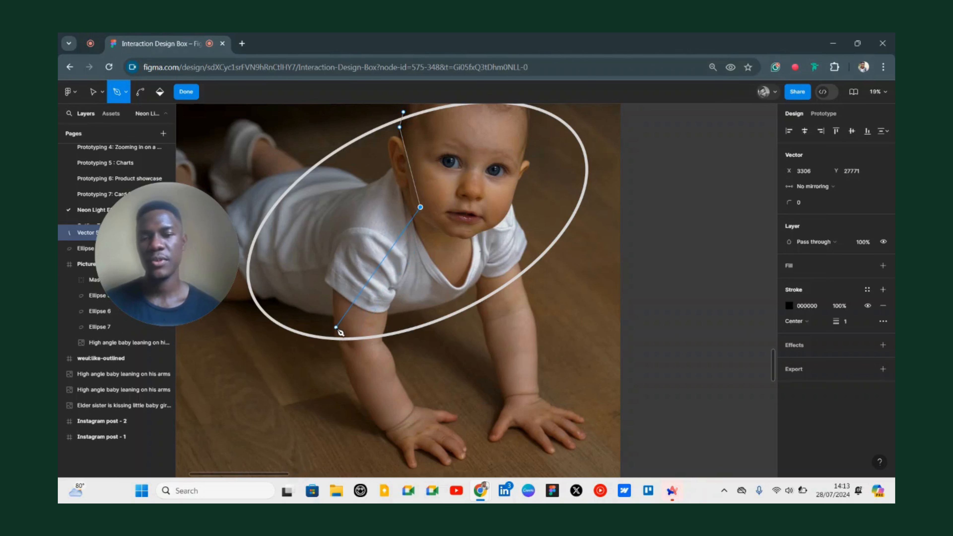
pyautogui.click(336, 329)
pyautogui.scroll(5, 334, 369)
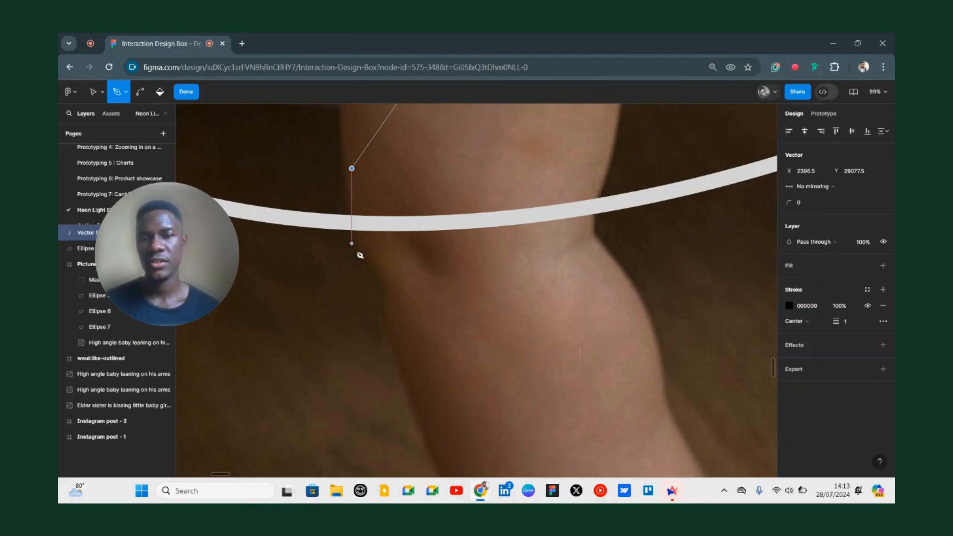
pyautogui.click(360, 254)
pyautogui.scroll(-4, 376, 270)
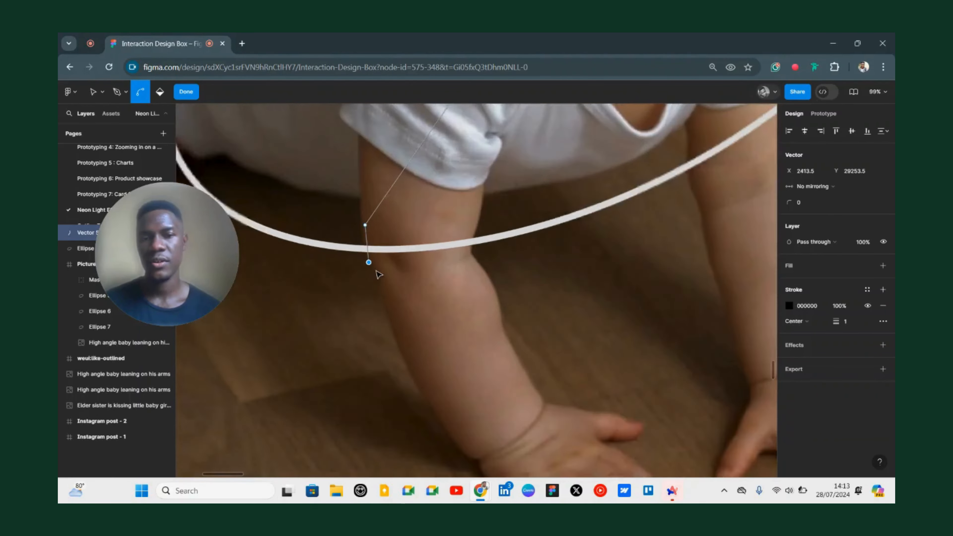
pyautogui.click(447, 258)
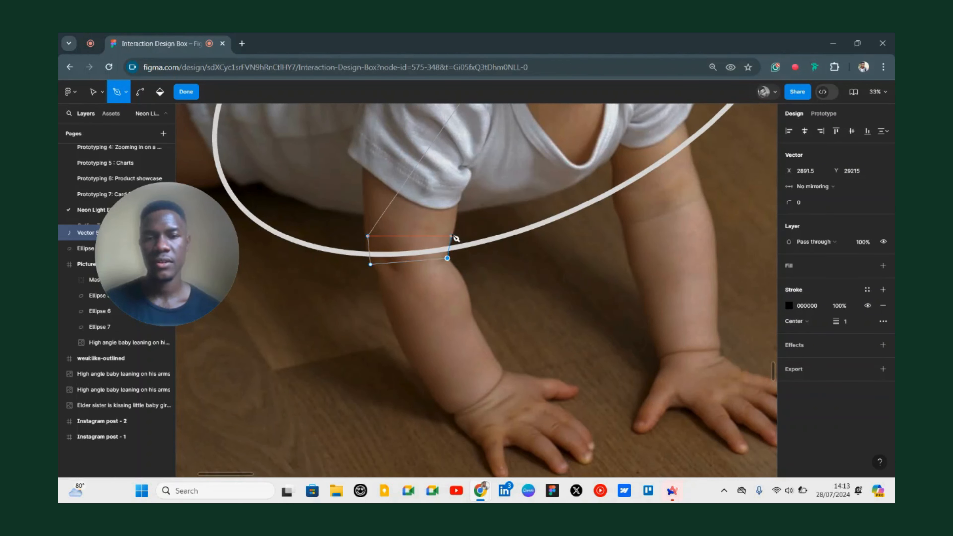
pyautogui.click(450, 236)
# Run the path up to the head's right edge, across the forehead above the ring, and close it at the starting point.
pyautogui.scroll(3, 452, 240)
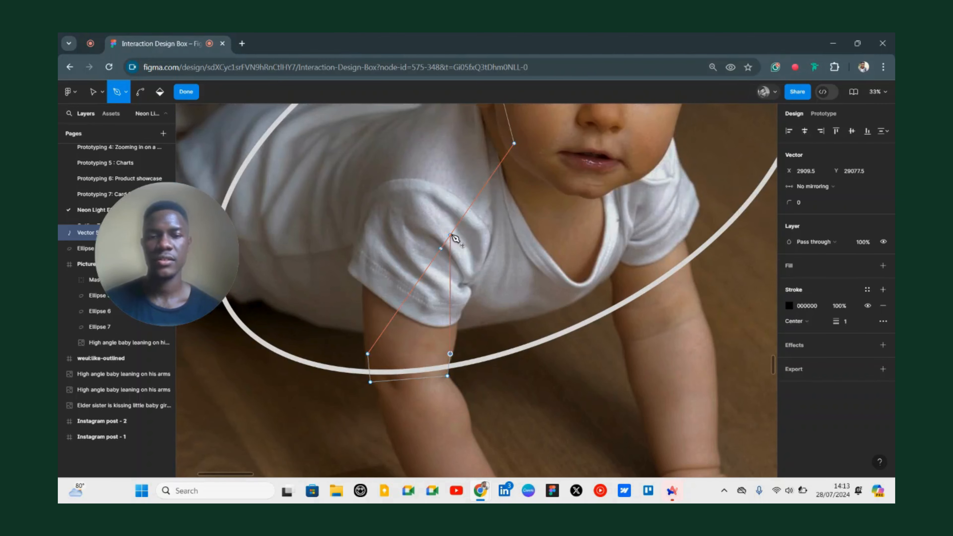
pyautogui.scroll(8, 600, 254)
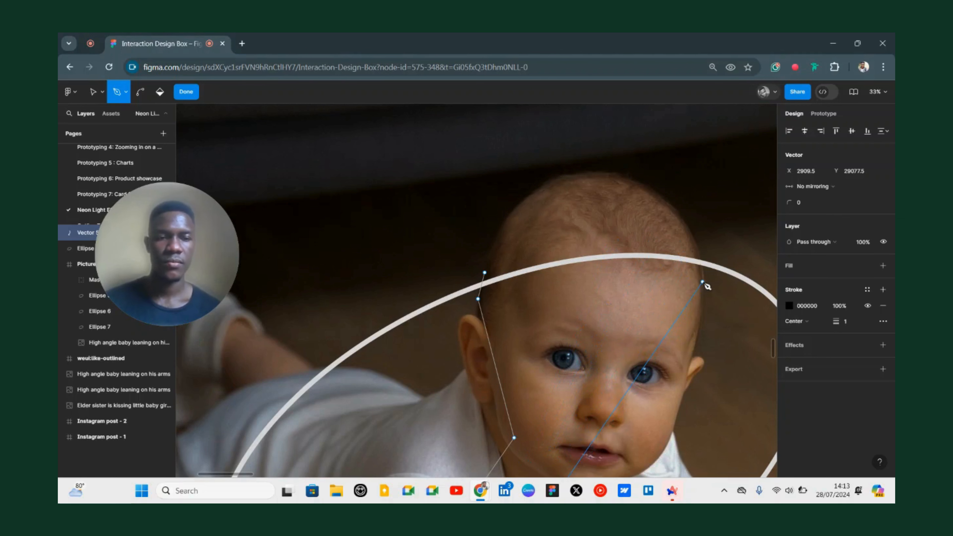
pyautogui.click(704, 281)
pyautogui.scroll(10, 712, 263)
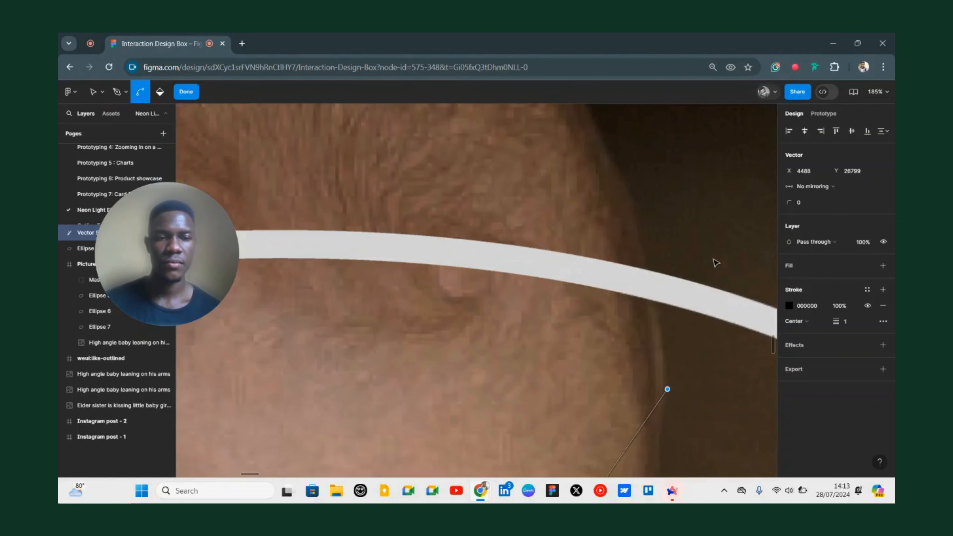
pyautogui.moveTo(646, 279); pyautogui.dragTo(636, 223)
pyautogui.press('p')
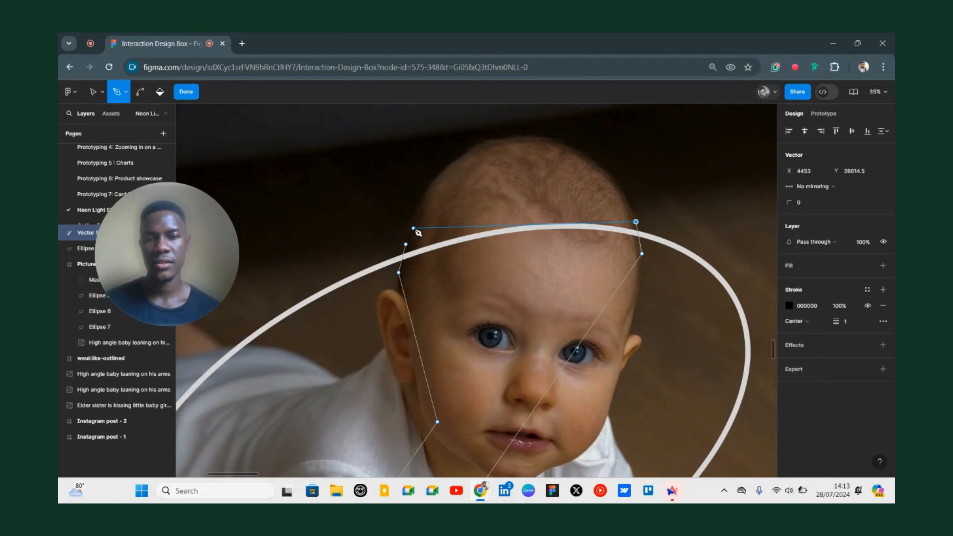
pyautogui.click(411, 228)
pyautogui.scroll(5, 398, 267)
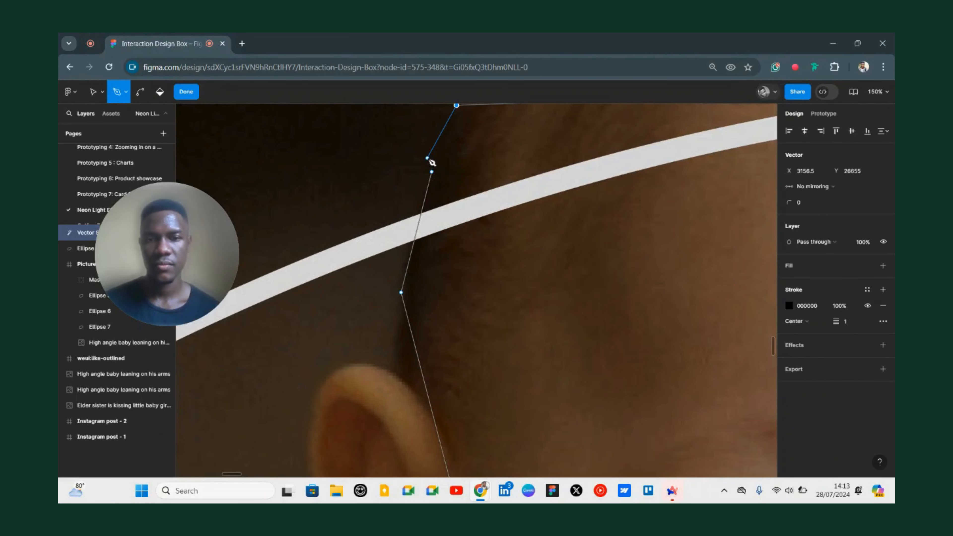
pyautogui.click(432, 172)
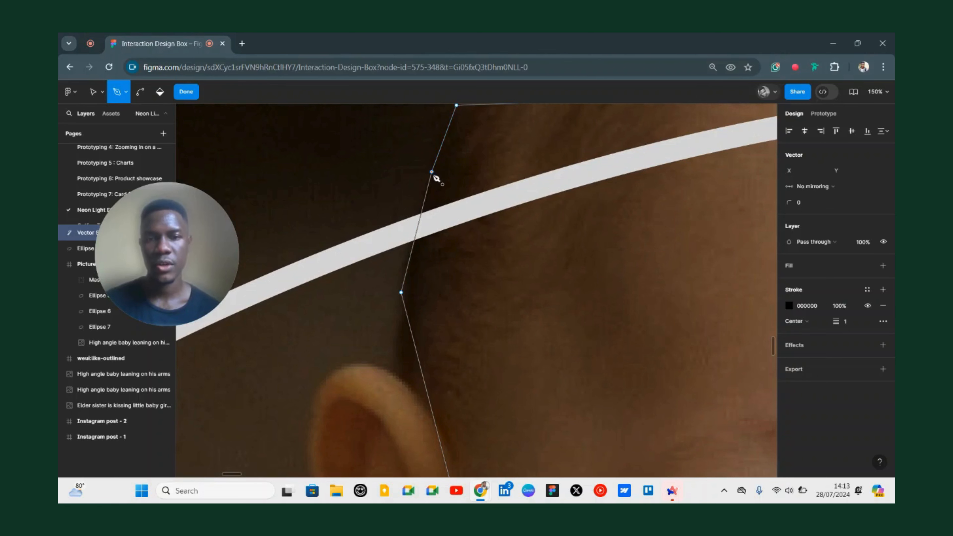
pyautogui.scroll(-5, 434, 180)
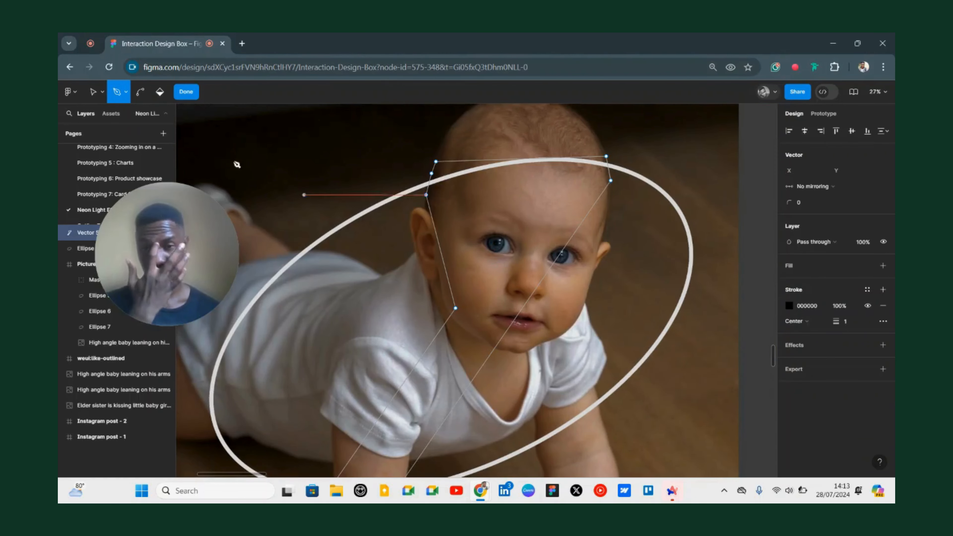
pyautogui.click(191, 92)
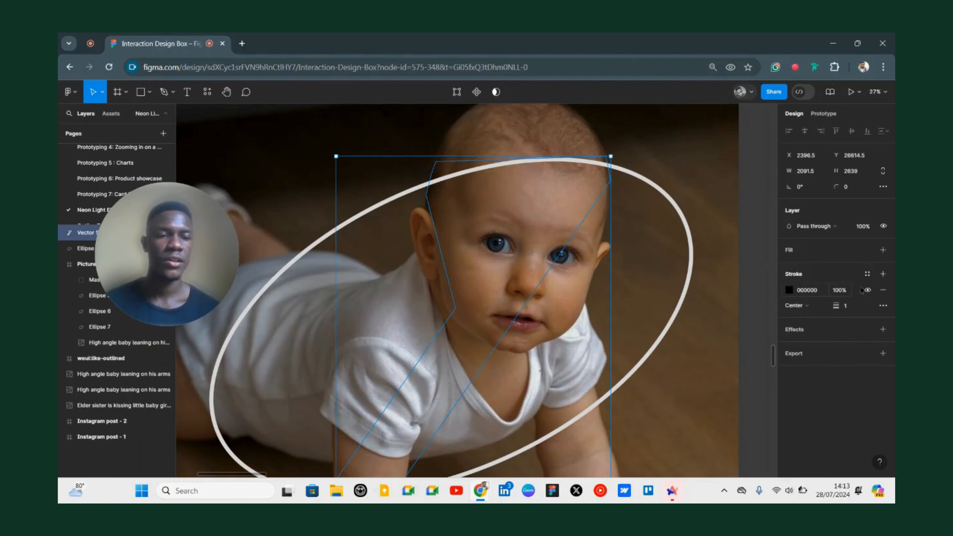
# Give the closed vector shape a D9D9D9 fill at 9% opacity and remove its stroke.
pyautogui.click(882, 250)
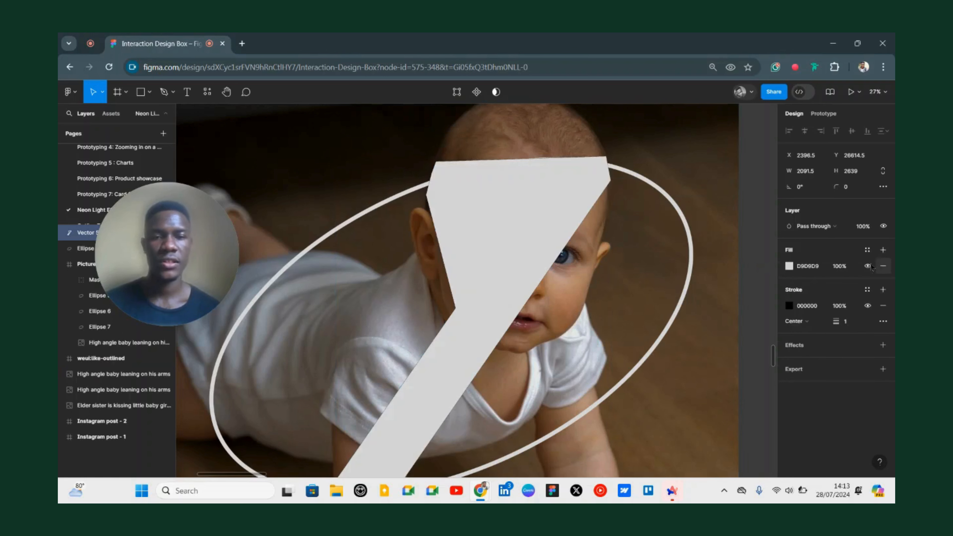
pyautogui.click(883, 305)
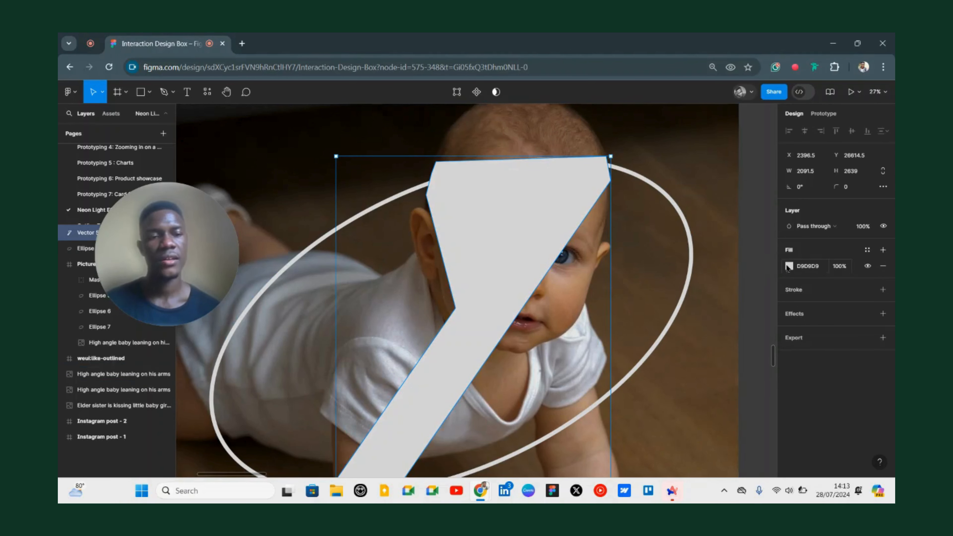
pyautogui.click(789, 266)
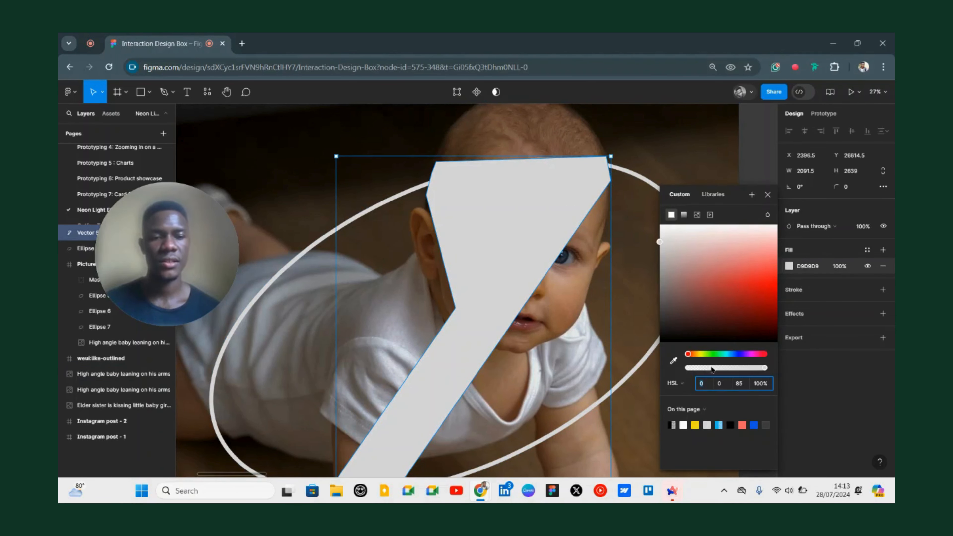
pyautogui.moveTo(711, 367)
pyautogui.mouseDown()
pyautogui.moveTo(689, 376)
pyautogui.moveTo(695, 369)
pyautogui.mouseUp()
pyautogui.scroll(-3, 368, 180)
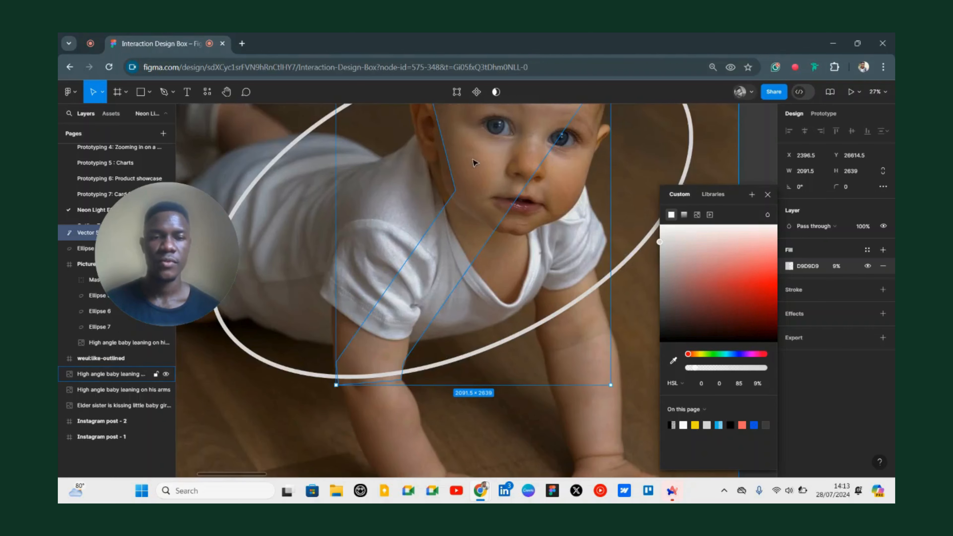
pyautogui.scroll(-4, 453, 221)
pyautogui.click(590, 168)
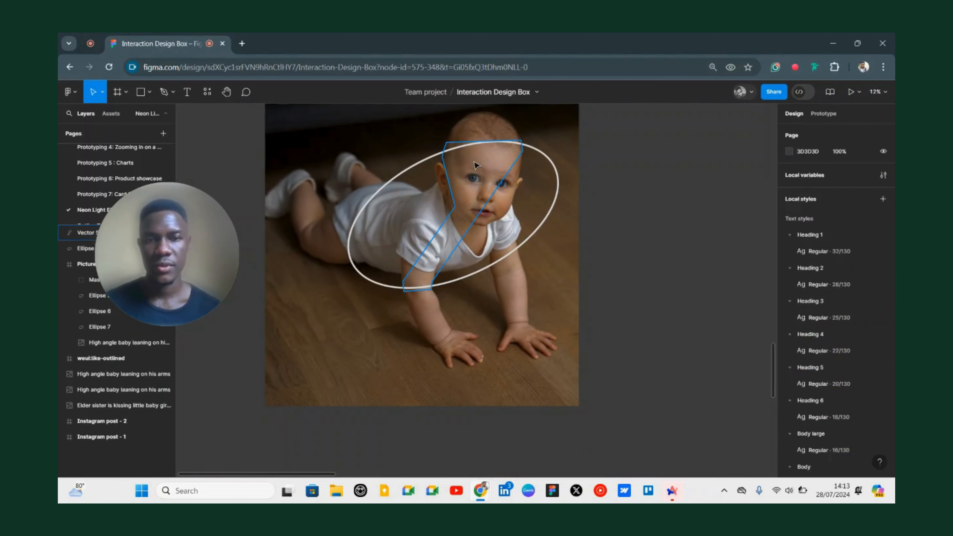
# Wrap the vector shape, ring ellipse and darkened baby photo in one frame and name it Shape1.
pyautogui.click(109, 233)
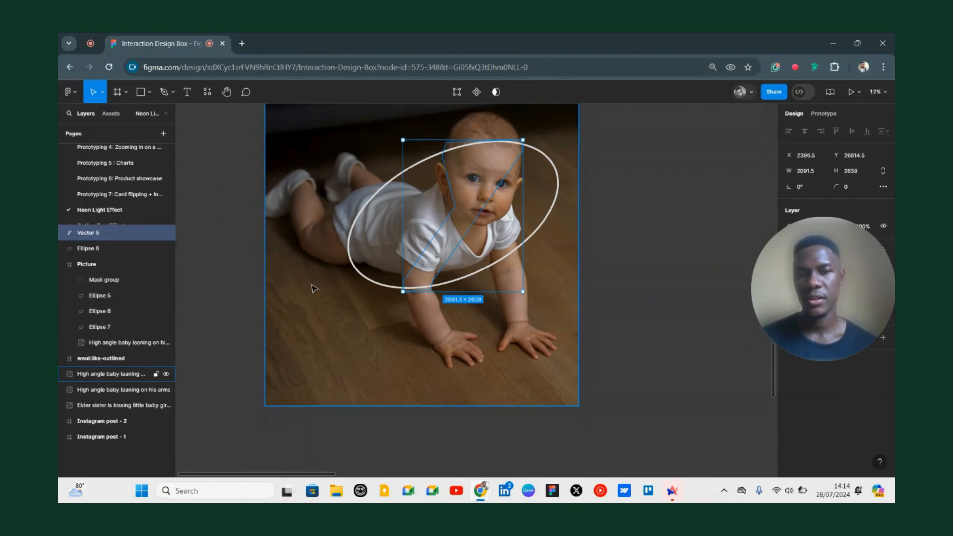
pyautogui.scroll(-3, 323, 279)
pyautogui.click(517, 260)
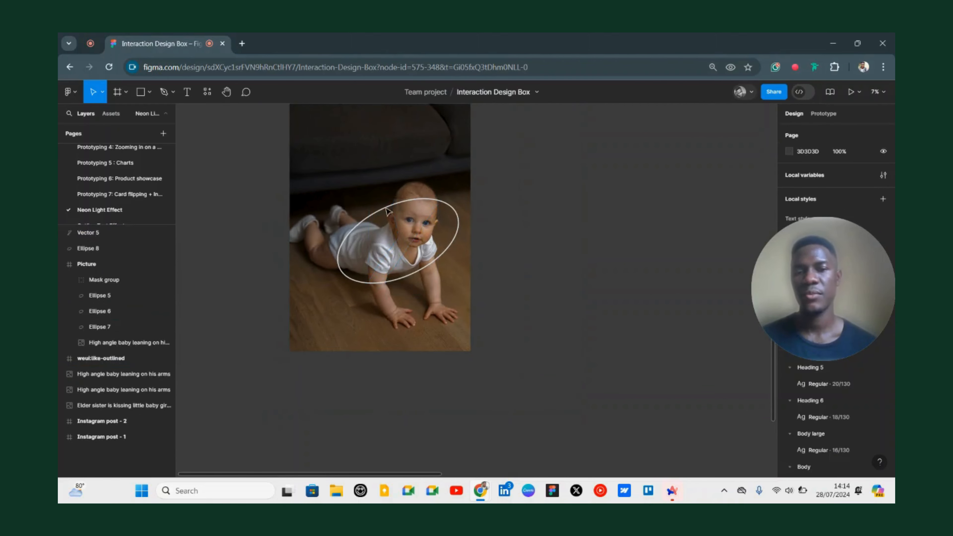
pyautogui.moveTo(516, 260); pyautogui.dragTo(381, 222)
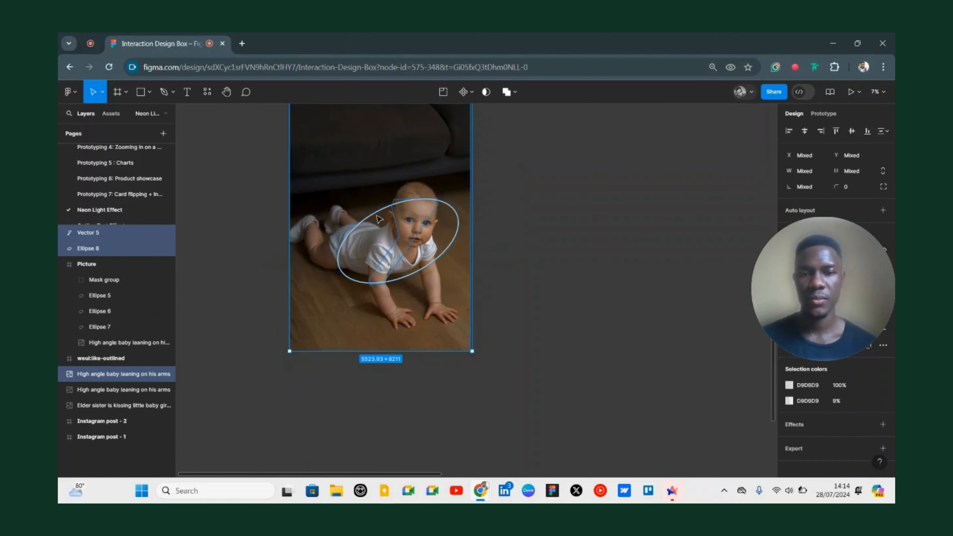
pyautogui.rightClick(383, 193)
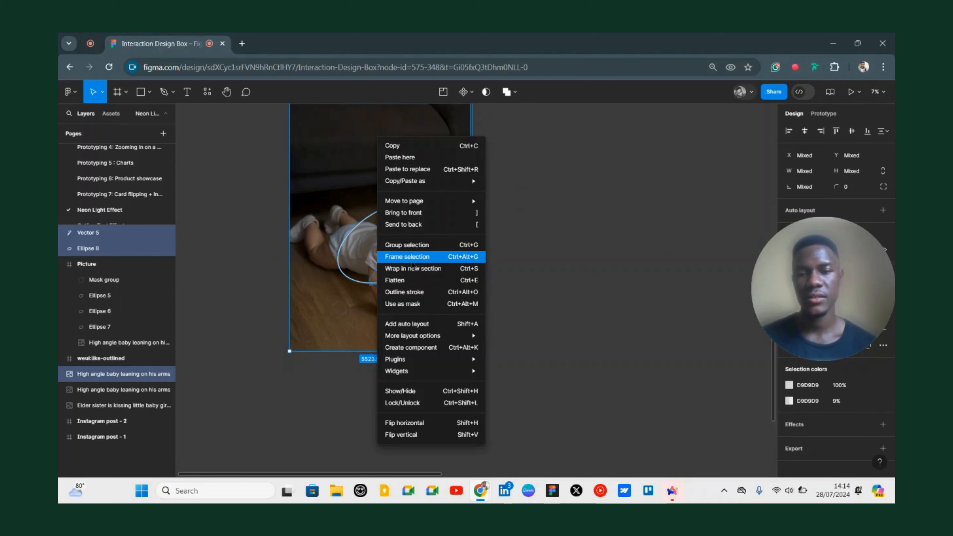
pyautogui.click(412, 258)
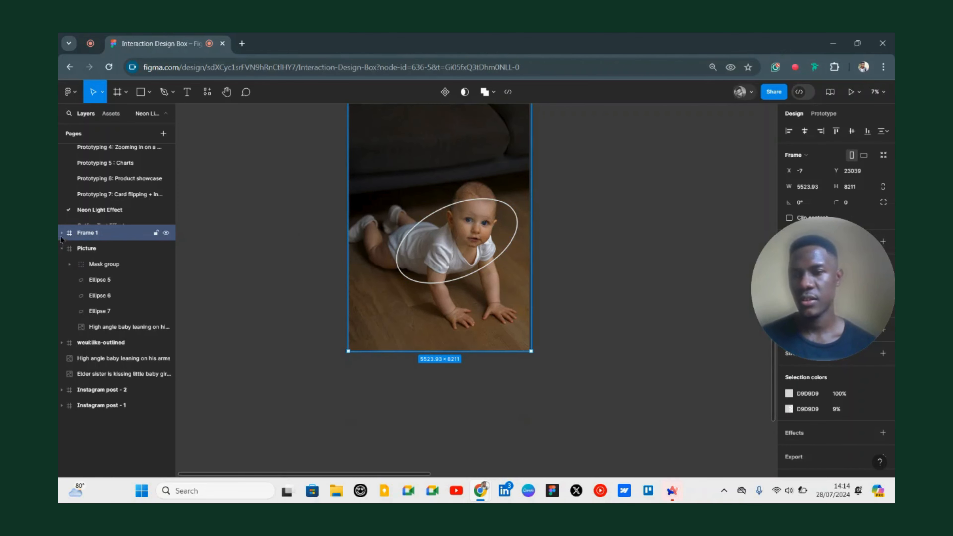
pyautogui.doubleClick(89, 233)
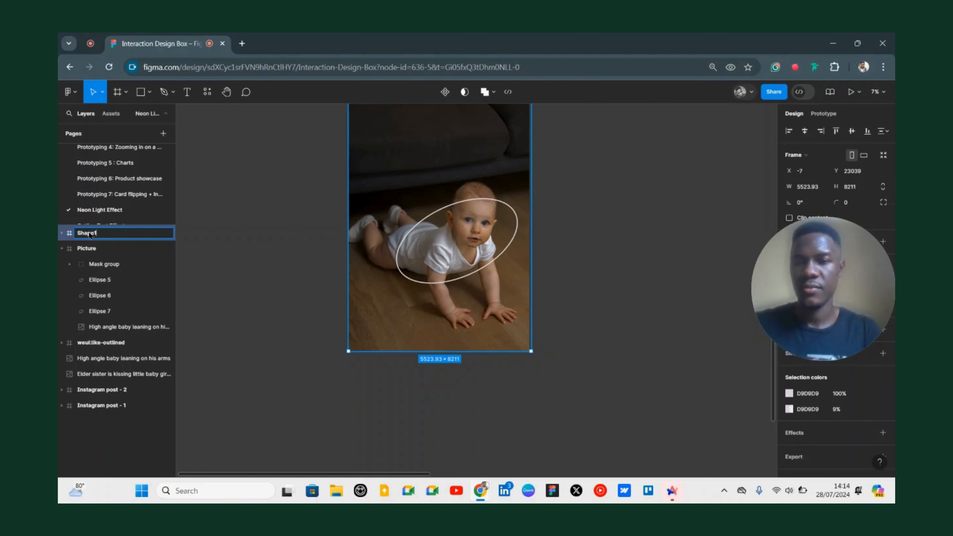
pyautogui.click(188, 246)
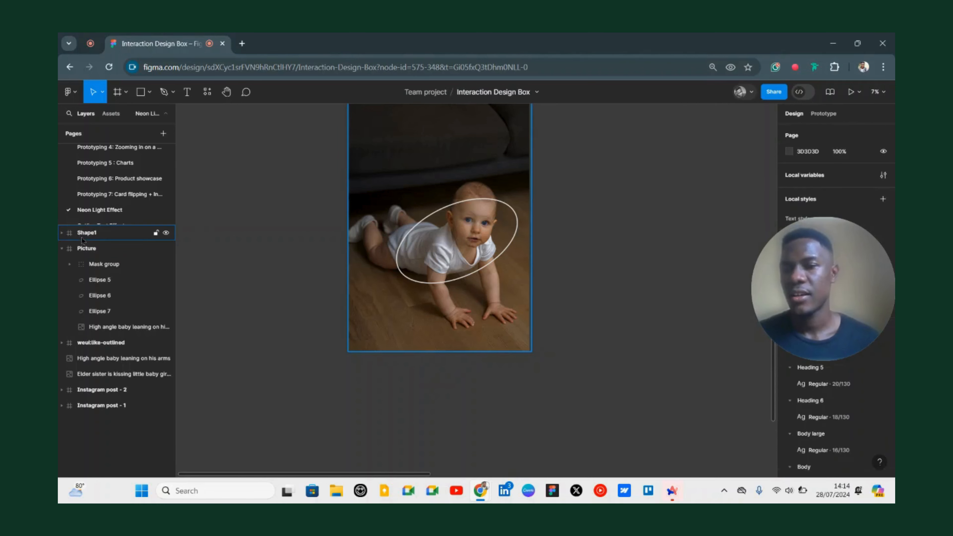
# Expand the Shape1 frame's layers and duplicate the baby photo inside it.
pyautogui.click(61, 233)
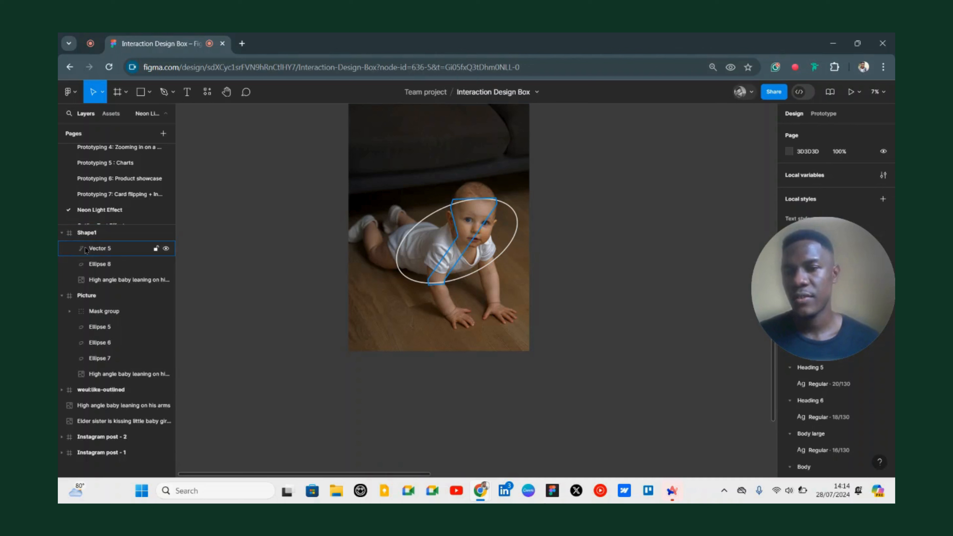
pyautogui.click(91, 254)
pyautogui.click(93, 269)
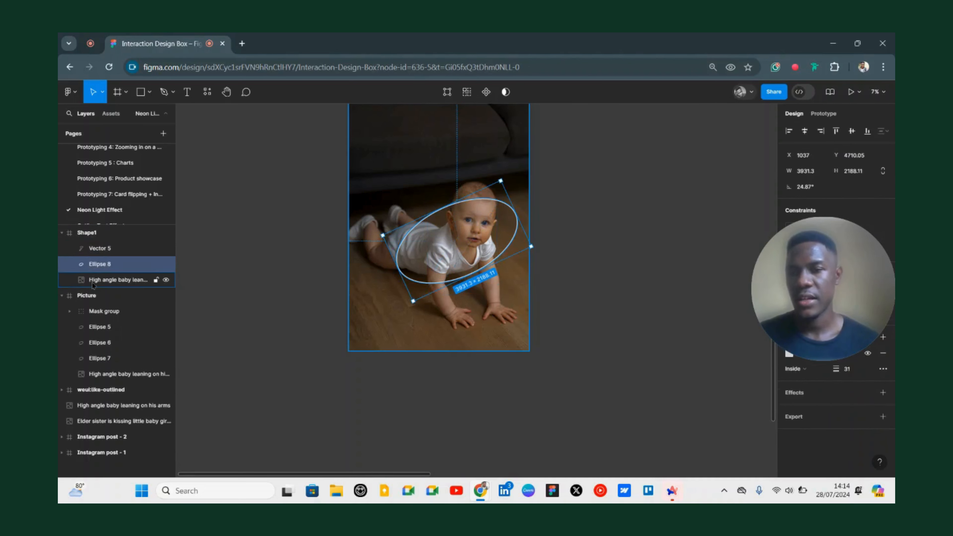
pyautogui.click(93, 283)
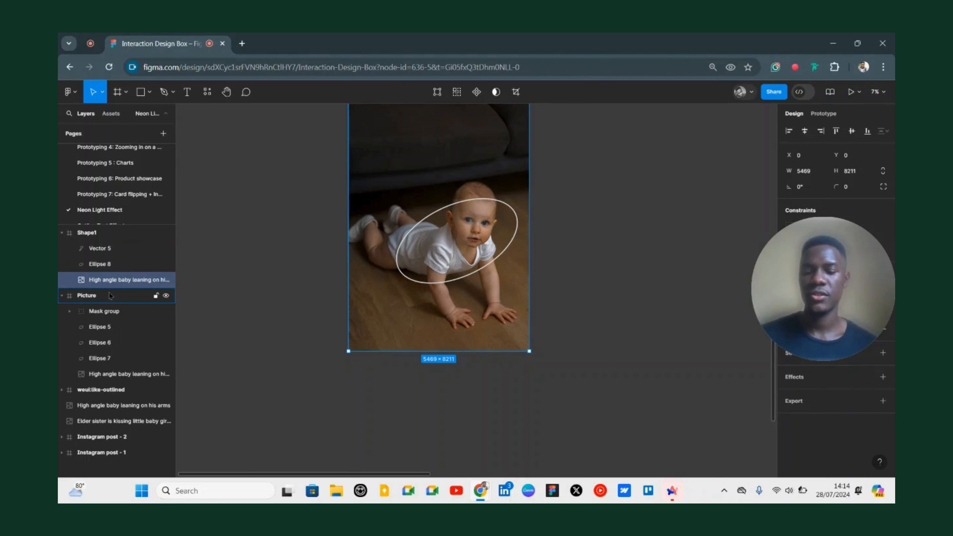
pyautogui.hotkey('ctrl', 'd')
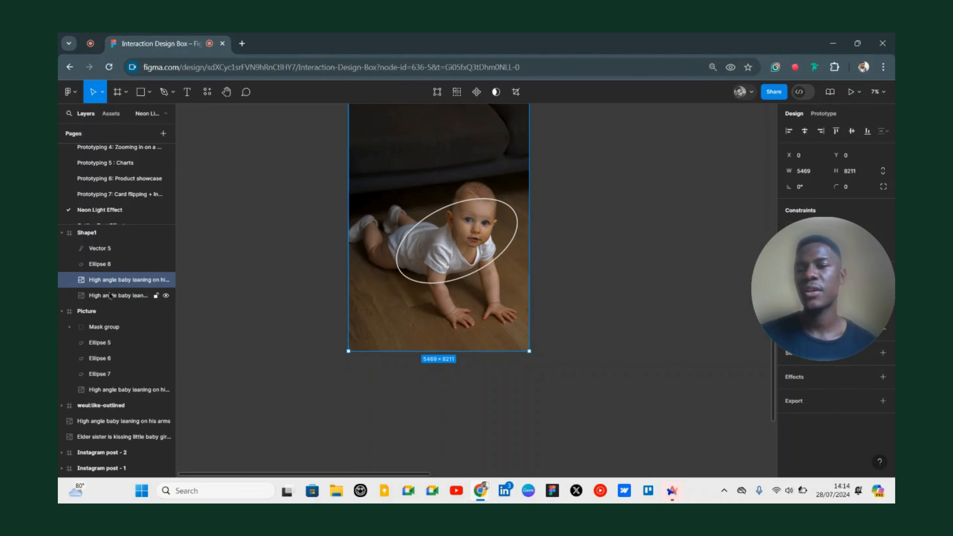
# Move the duplicated baby photo above the Vector 5 shape in the layer order and use the shape as its mask.
pyautogui.moveTo(116, 285); pyautogui.dragTo(111, 262)
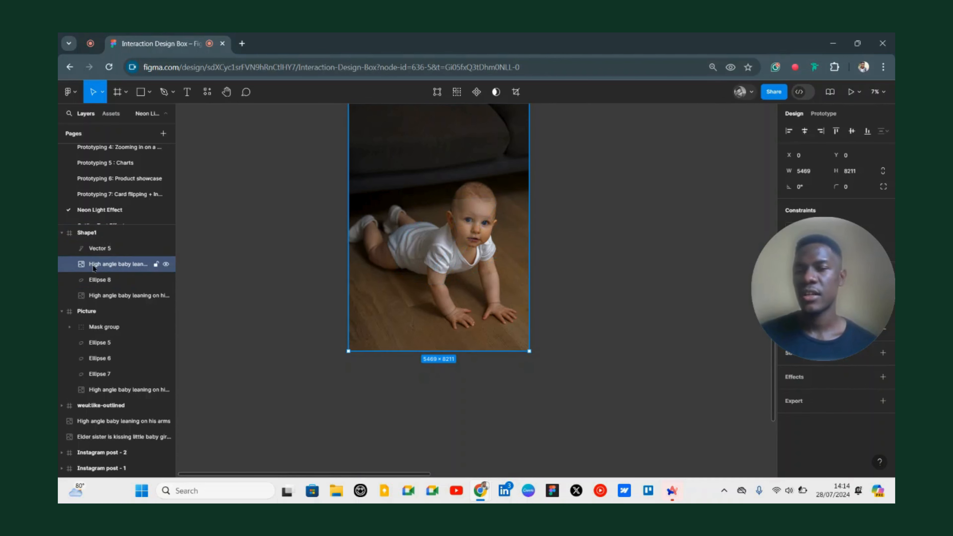
pyautogui.moveTo(100, 266); pyautogui.dragTo(96, 245)
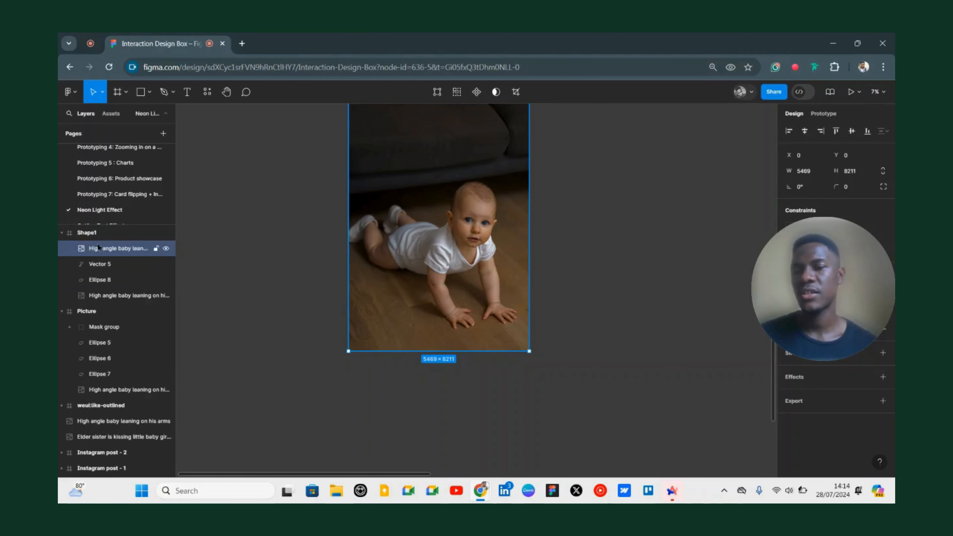
pyautogui.keyDown('shift'); pyautogui.click(101, 264); pyautogui.keyUp('shift')
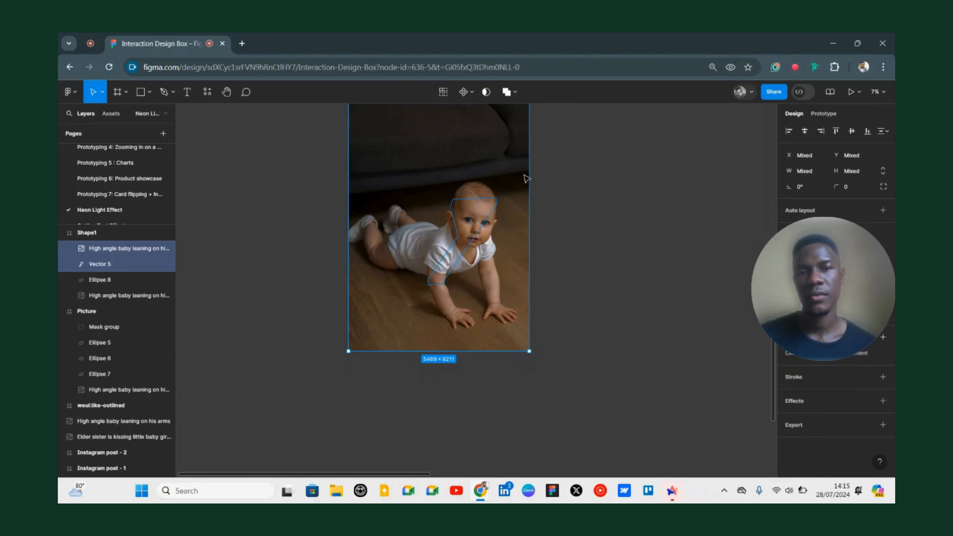
pyautogui.rightClick(473, 227)
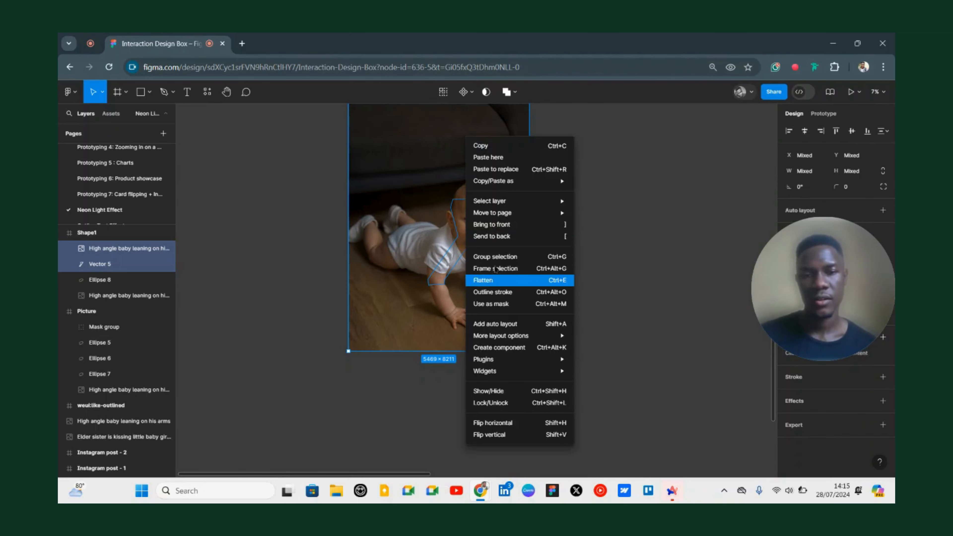
pyautogui.click(498, 301)
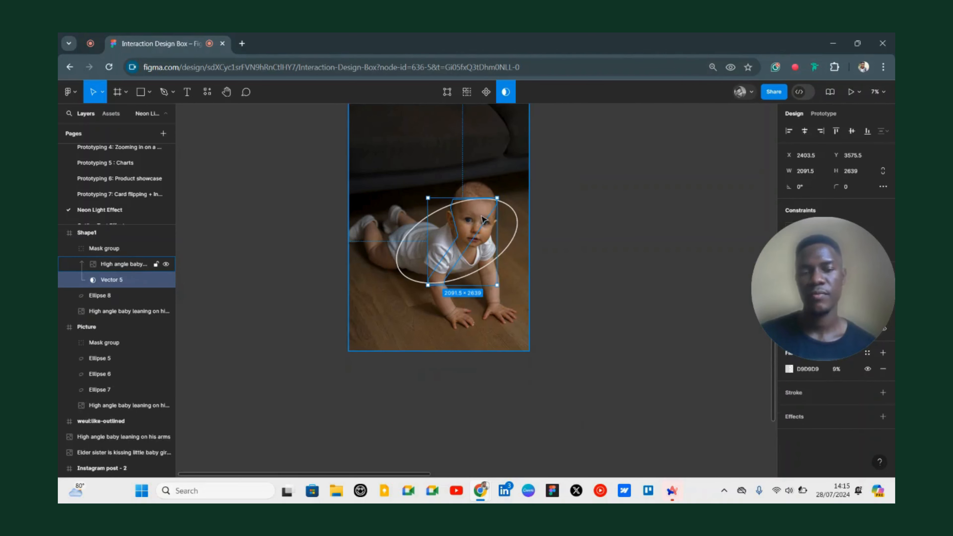
# Raise the Vector 5 mask shape's fill opacity to 100%.
pyautogui.scroll(5, 484, 219)
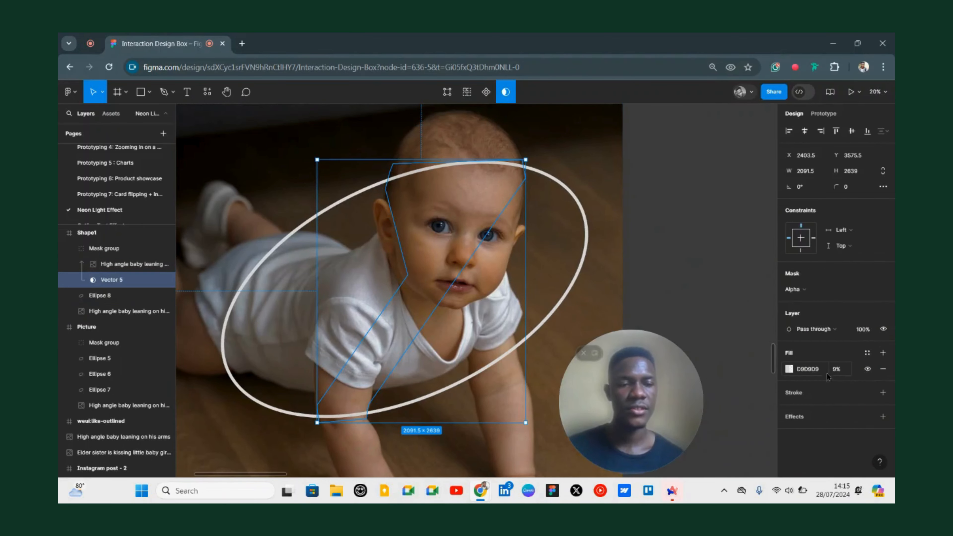
pyautogui.click(790, 369)
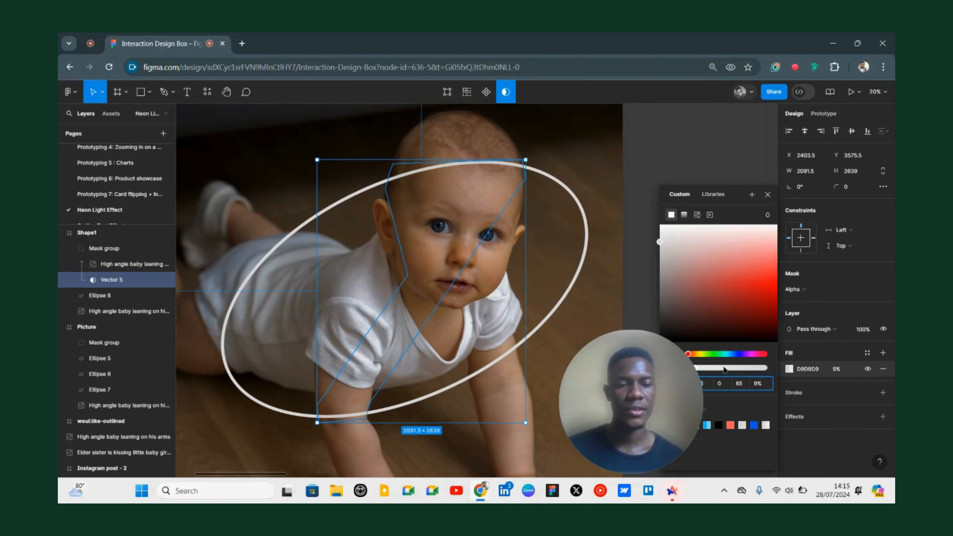
pyautogui.moveTo(724, 368); pyautogui.dragTo(848, 358)
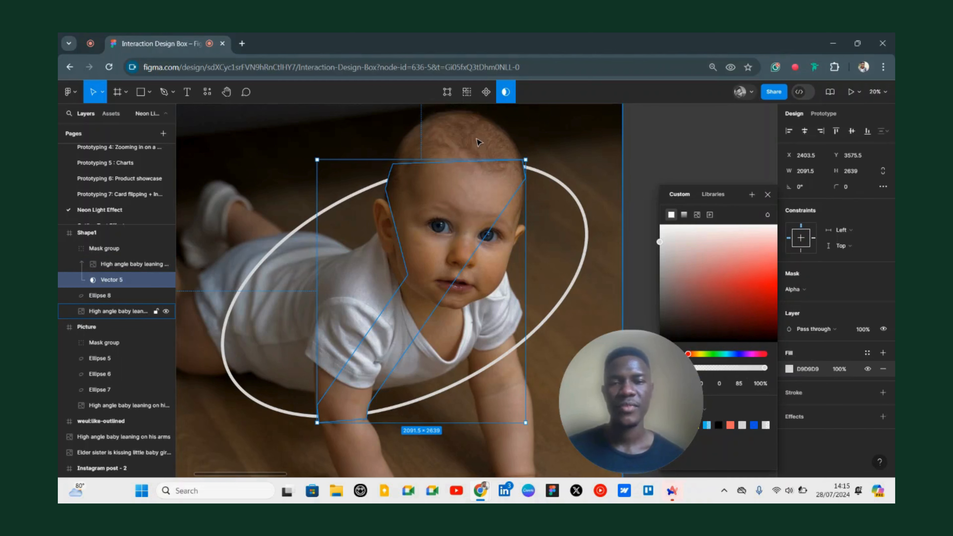
# Raise the midpoint of the mask shape's top edge higher on the baby's forehead, at about X 3891.5, Y 3467, and finish editing.
pyautogui.scroll(5, 478, 208)
pyautogui.doubleClick(473, 197)
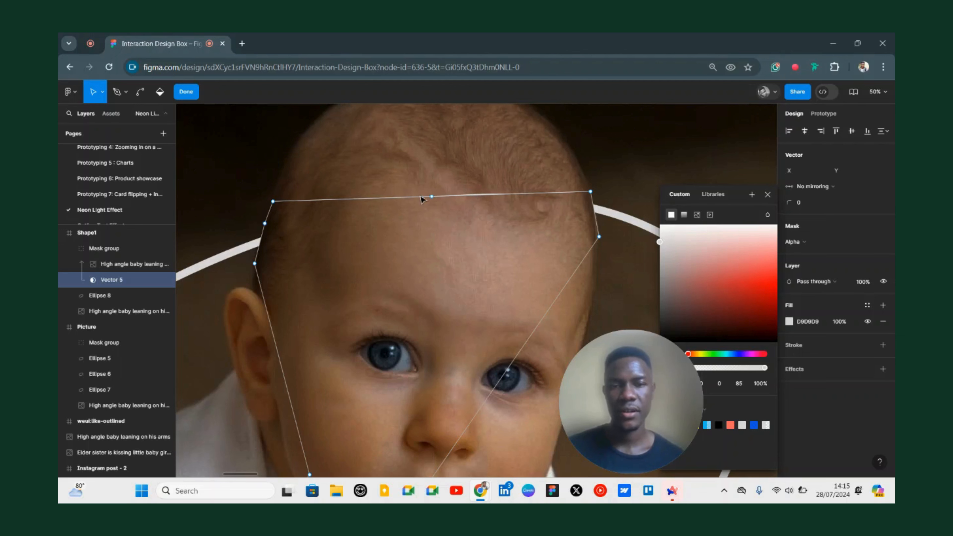
pyautogui.moveTo(431, 196); pyautogui.dragTo(452, 166)
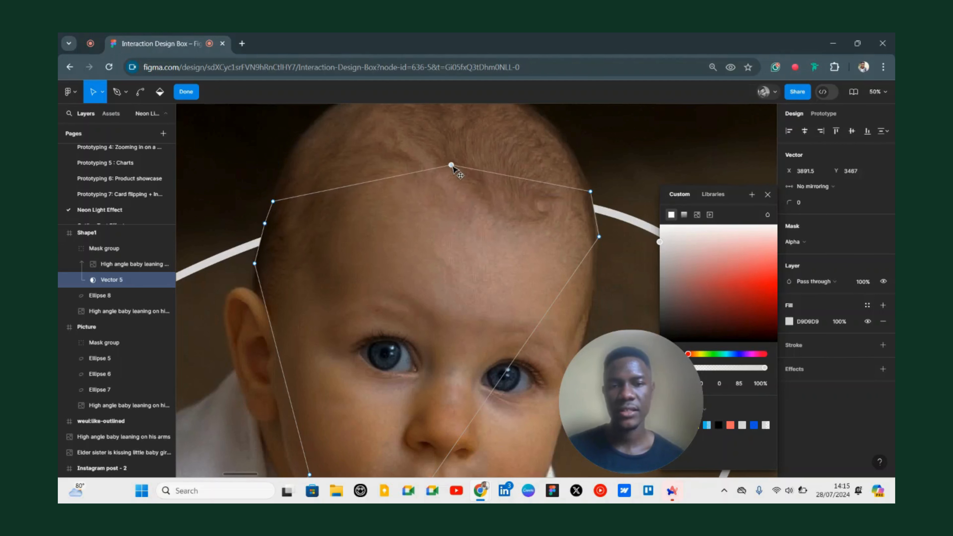
pyautogui.scroll(-5, 453, 169)
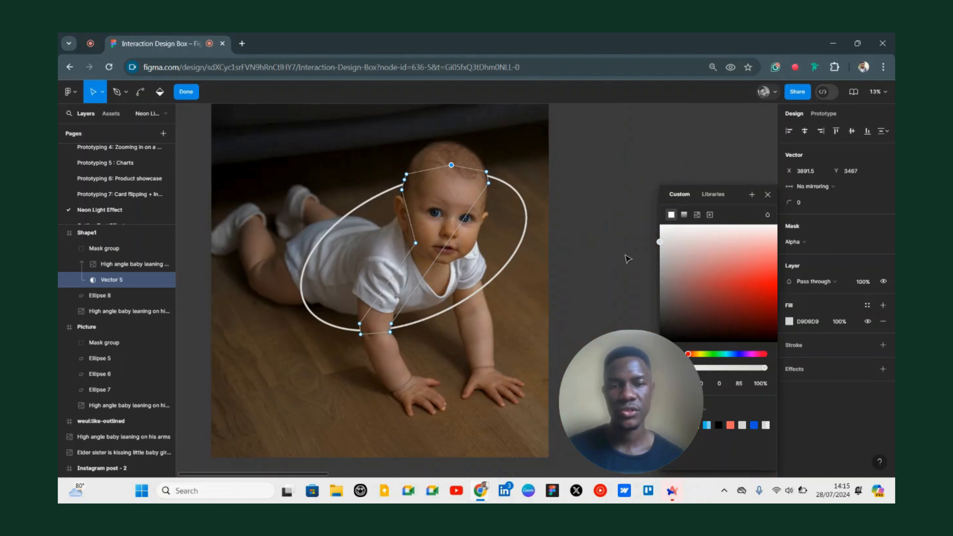
pyautogui.click(766, 196)
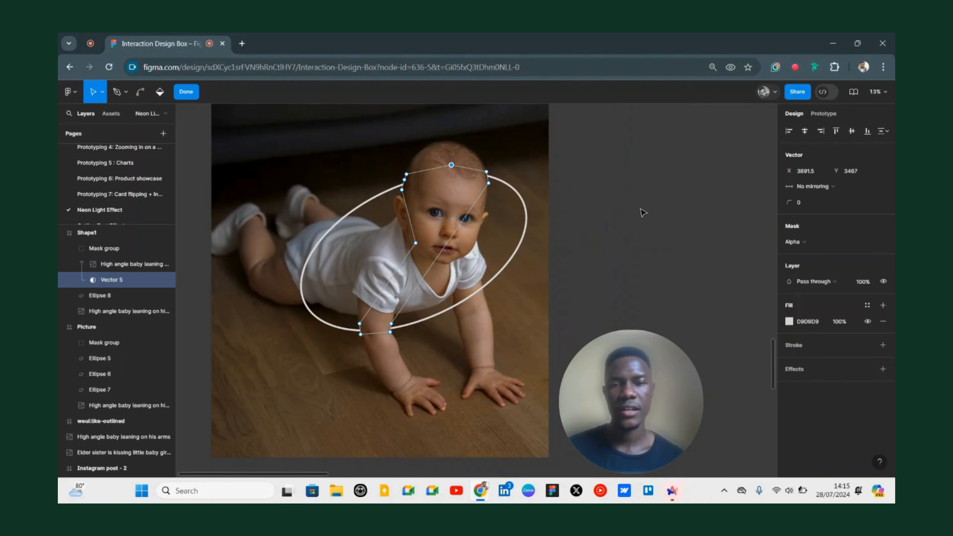
pyautogui.press('Escape')
pyautogui.click(599, 203)
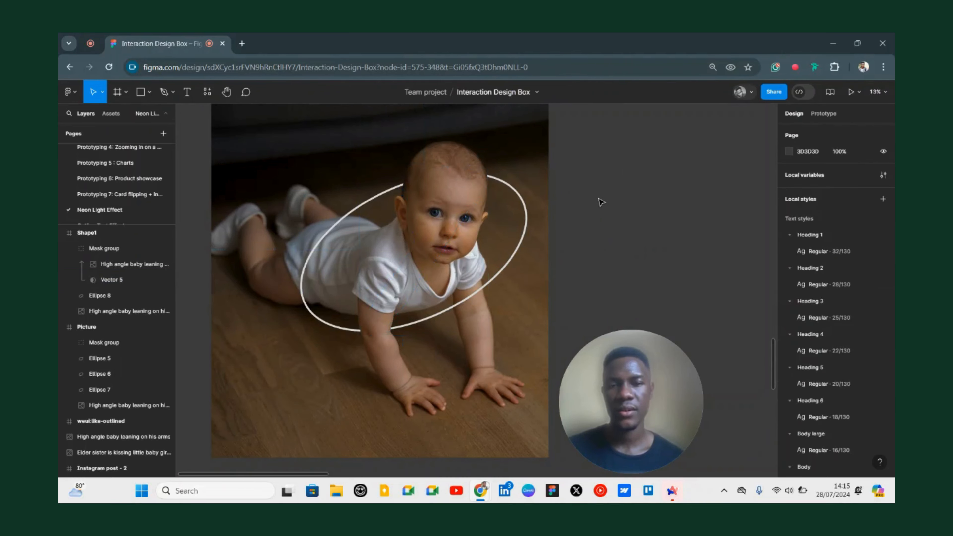
# Examine the masked ring where it meets the baby's head, arm and body, both up close and in the whole frame.
pyautogui.click(381, 273)
pyautogui.scroll(3, 381, 272)
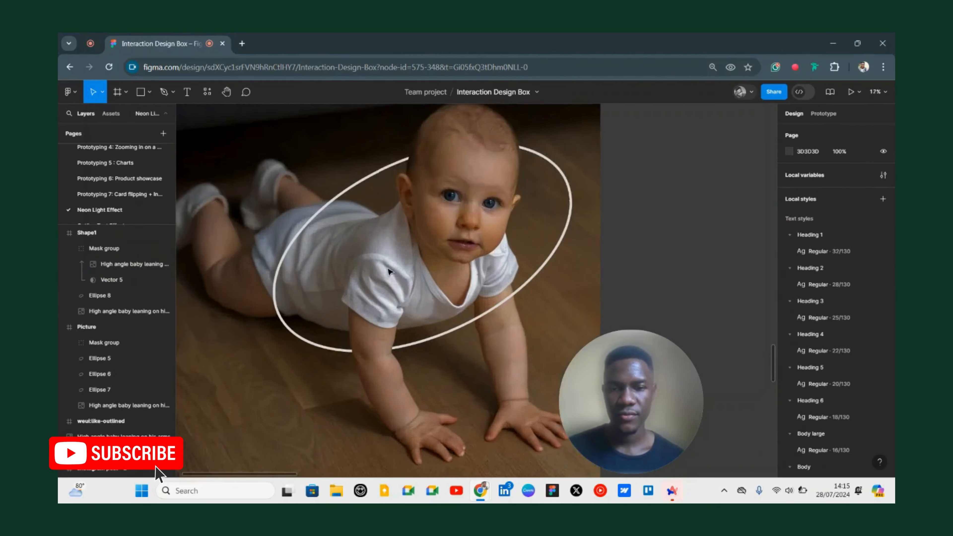
pyautogui.scroll(-3, 523, 338)
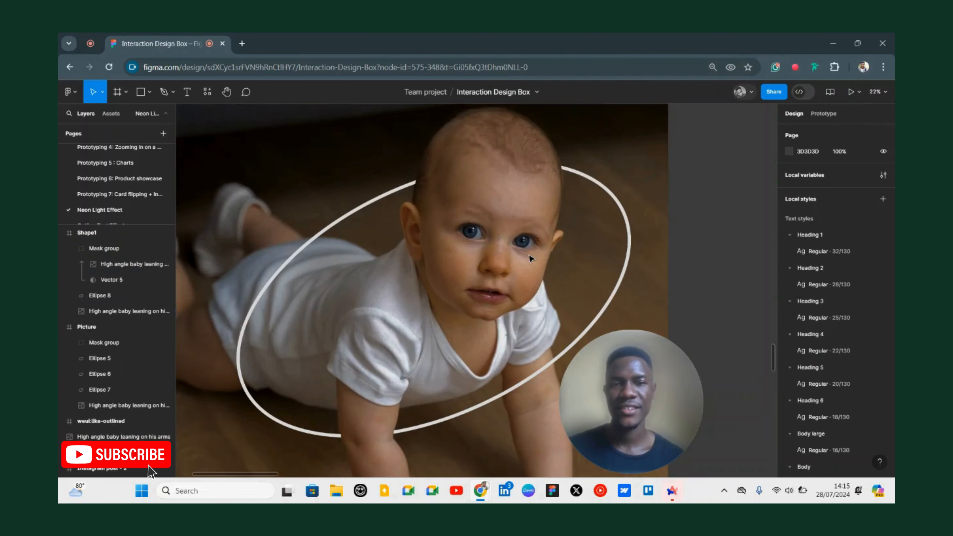
pyautogui.click(582, 290)
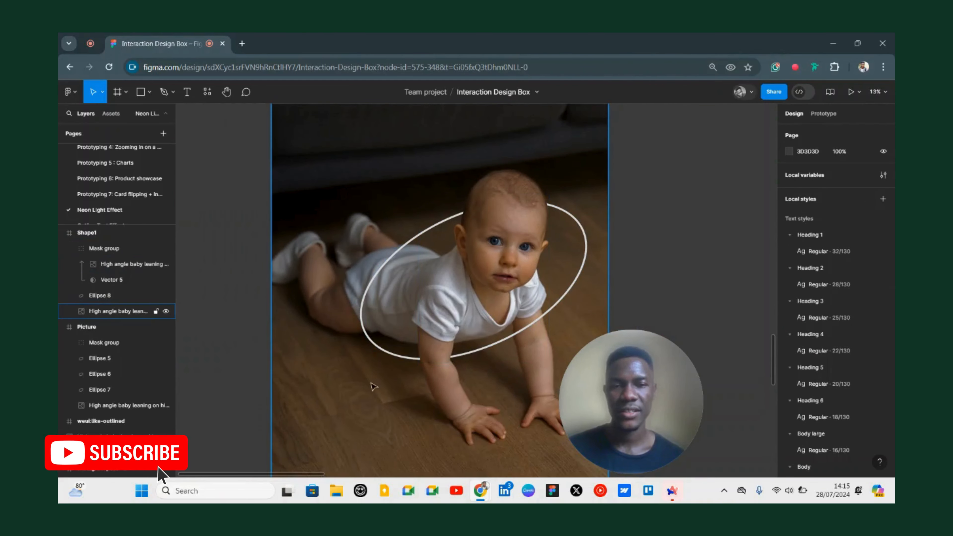
pyautogui.click(461, 340)
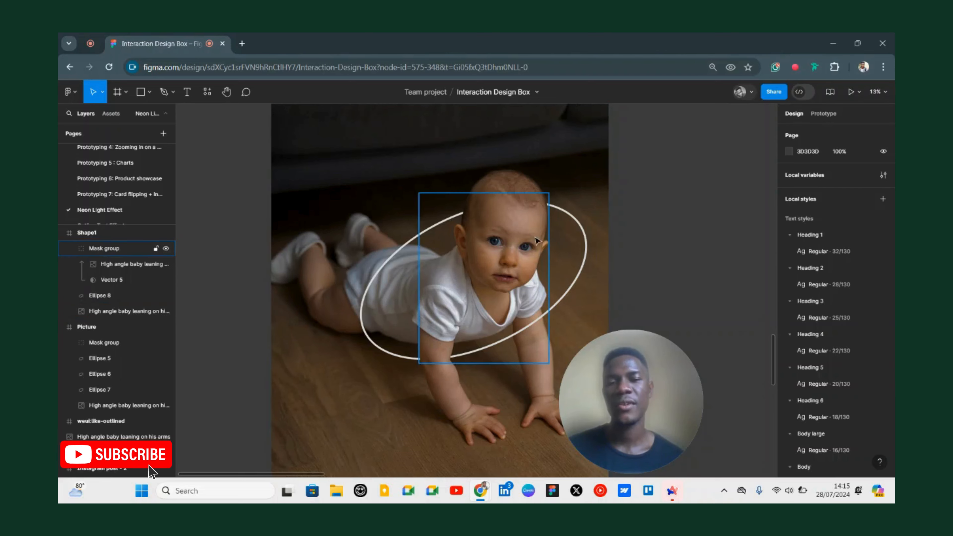
pyautogui.scroll(-5, 514, 362)
pyautogui.hscroll(3, 455, 360)
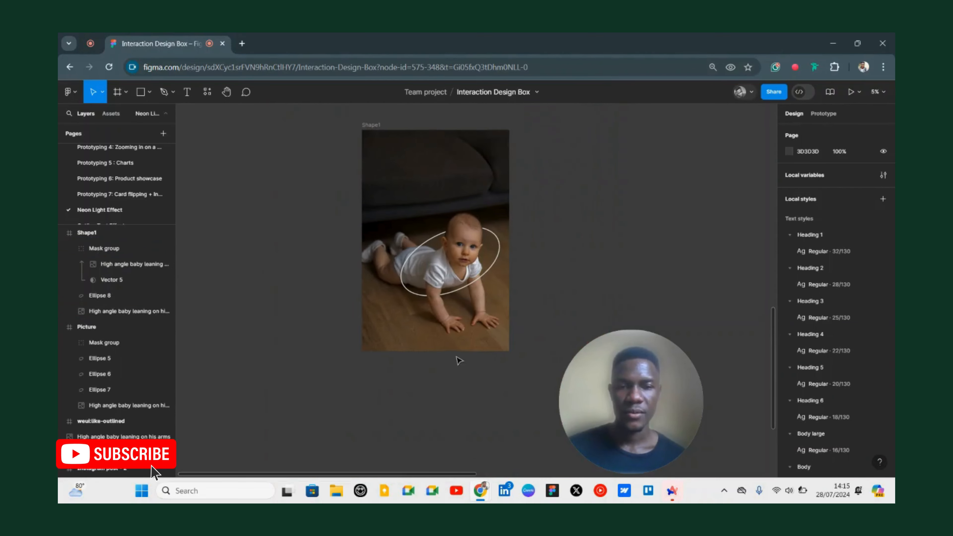
pyautogui.scroll(5, 308, 284)
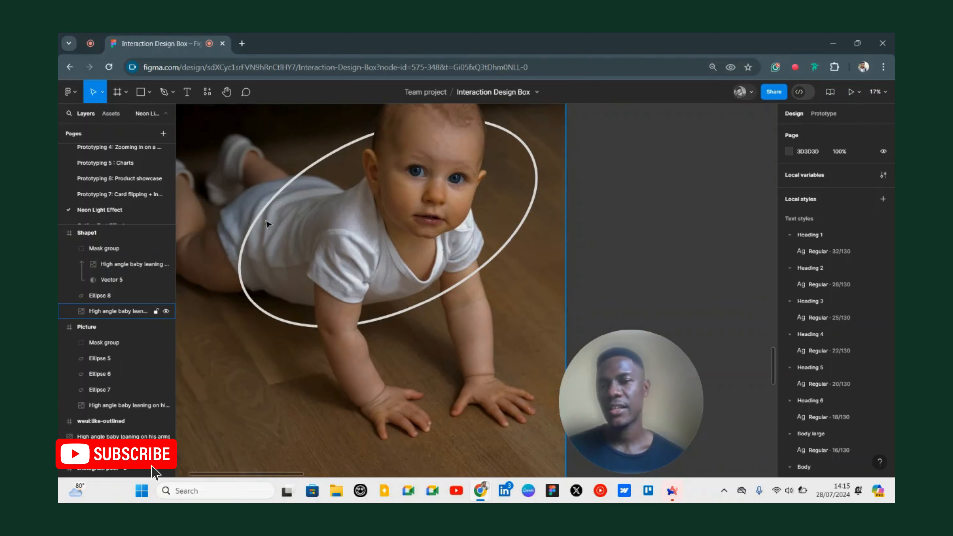
# Duplicate the Ellipse 8 ring and place the copy beneath the original in the layer order.
pyautogui.click(111, 295)
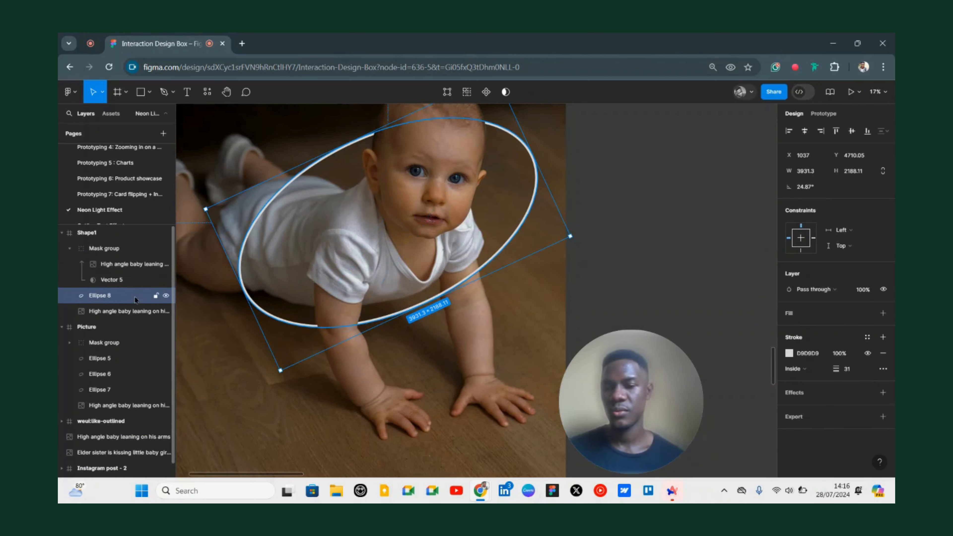
pyautogui.hotkey('ctrl', 'd')
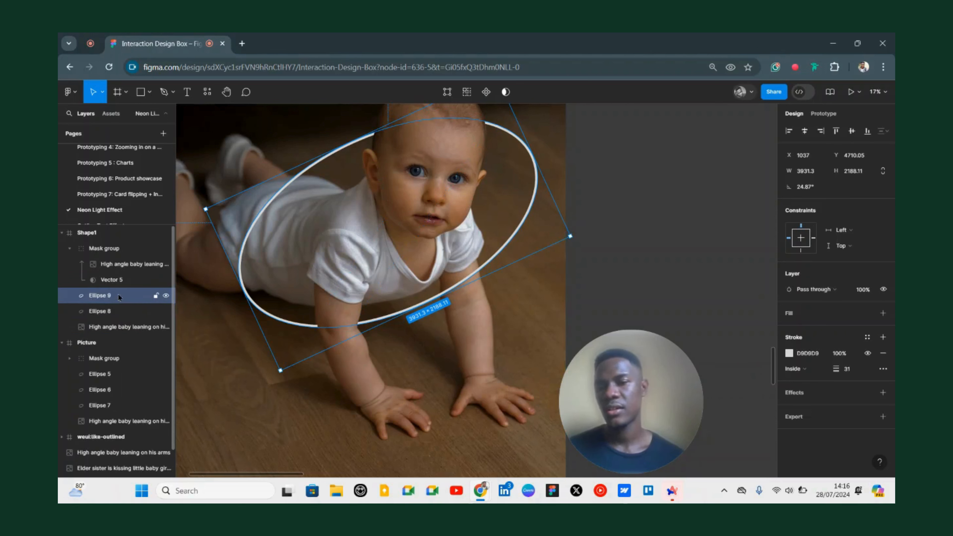
pyautogui.moveTo(117, 297); pyautogui.dragTo(110, 314)
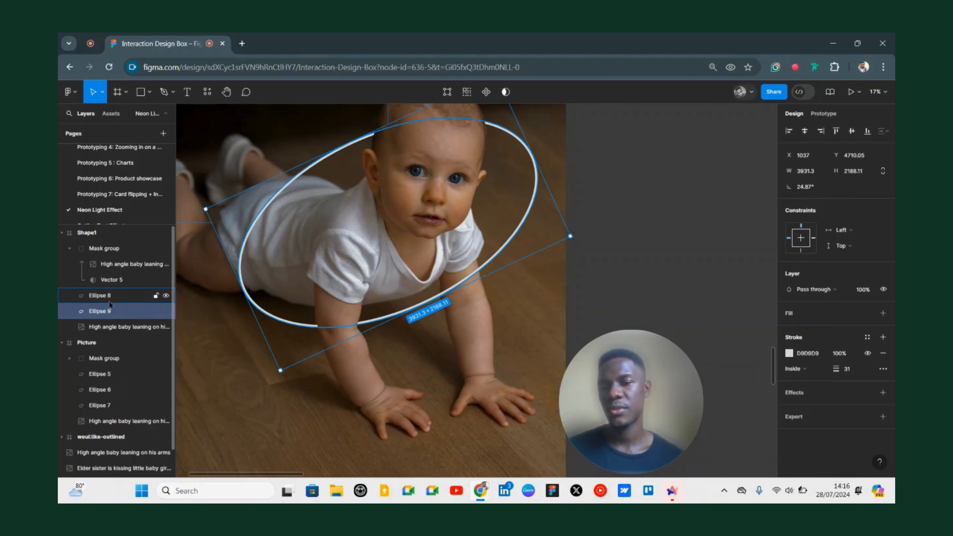
pyautogui.click(110, 298)
pyautogui.click(109, 315)
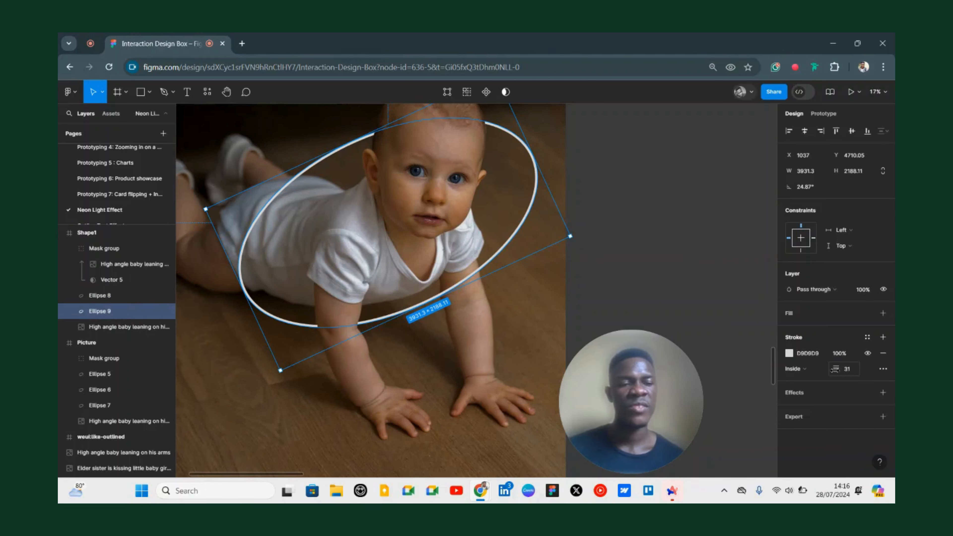
# Change the duplicate ring's stroke colour to green 36EE74.
pyautogui.click(789, 353)
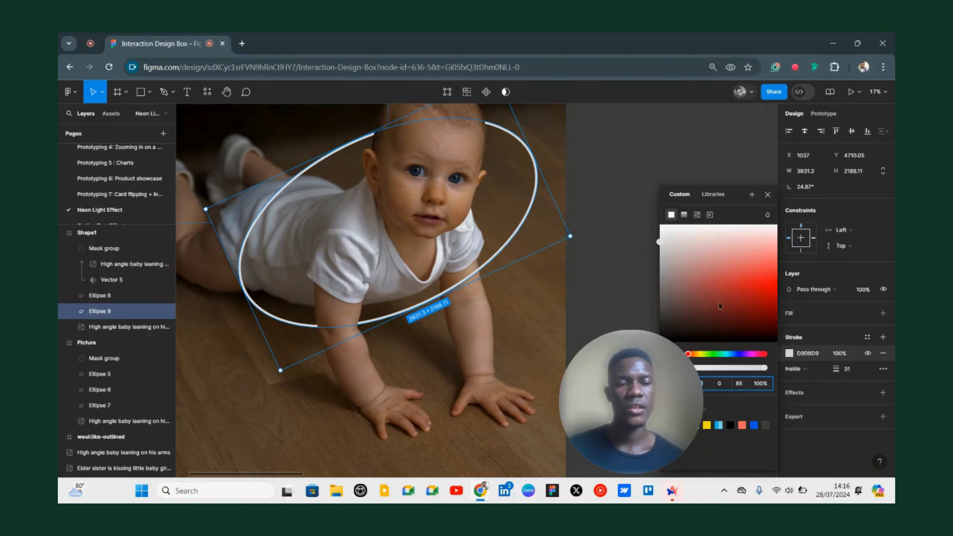
pyautogui.click(718, 354)
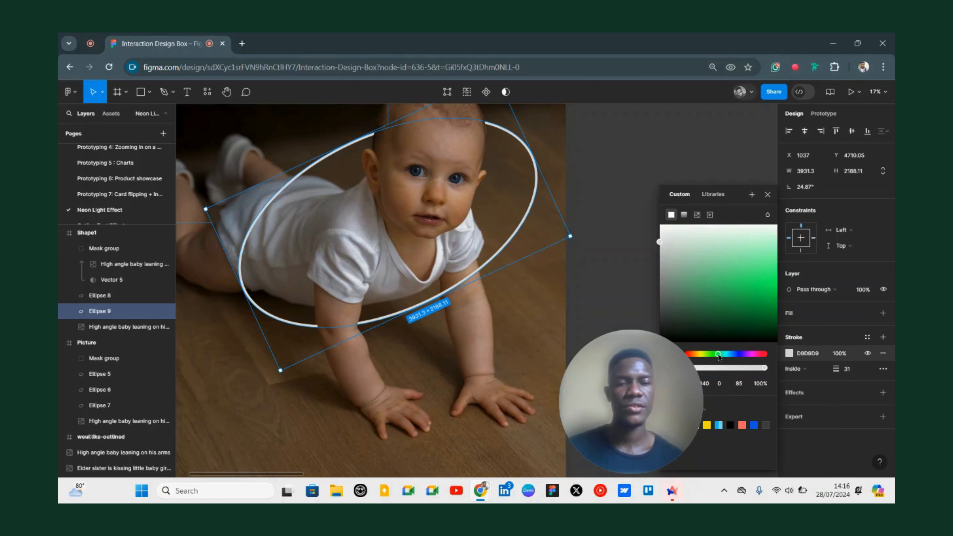
pyautogui.click(753, 276)
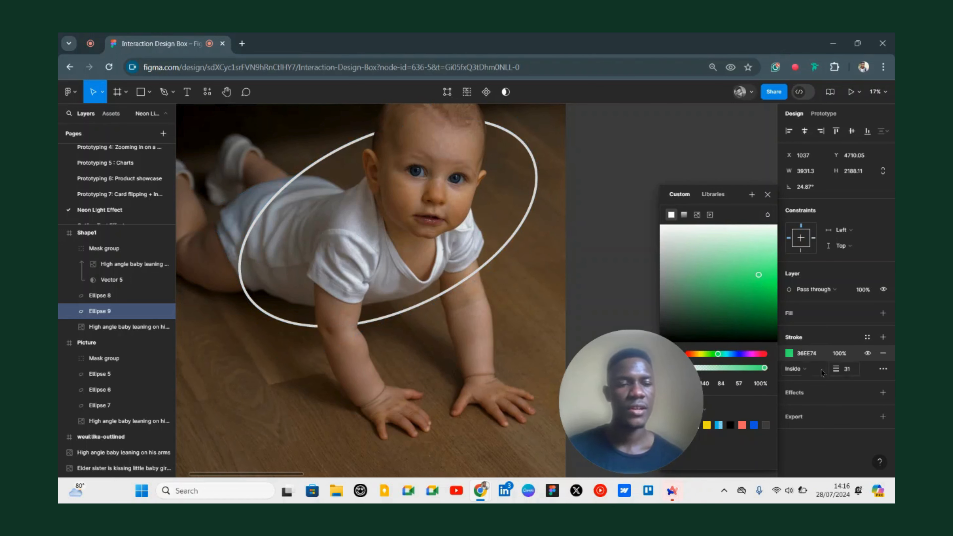
# Set the green ring's stroke weight to 40, keeping its alignment set to Inside.
pyautogui.moveTo(836, 368); pyautogui.dragTo(859, 363)
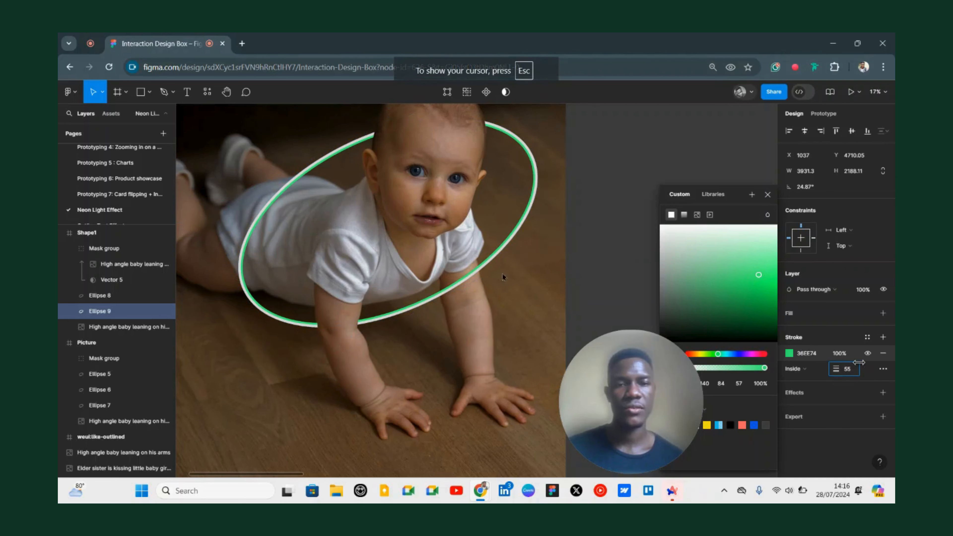
pyautogui.click(847, 370)
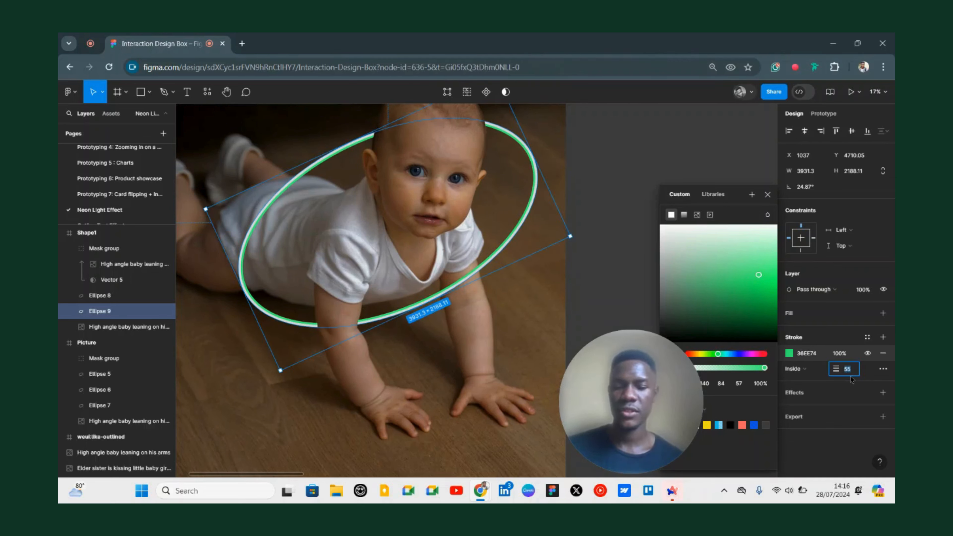
pyautogui.write('40')
pyautogui.press('Return')
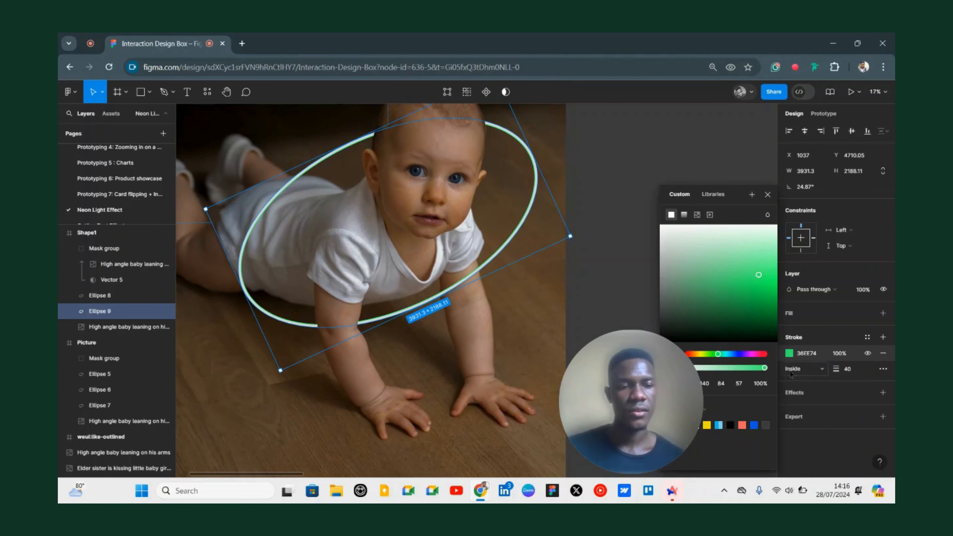
pyautogui.click(796, 369)
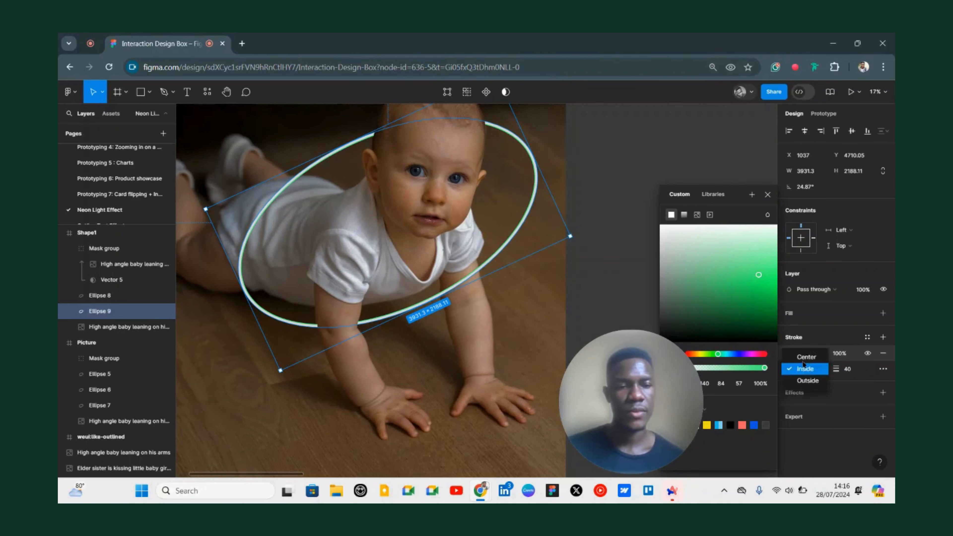
pyautogui.click(792, 368)
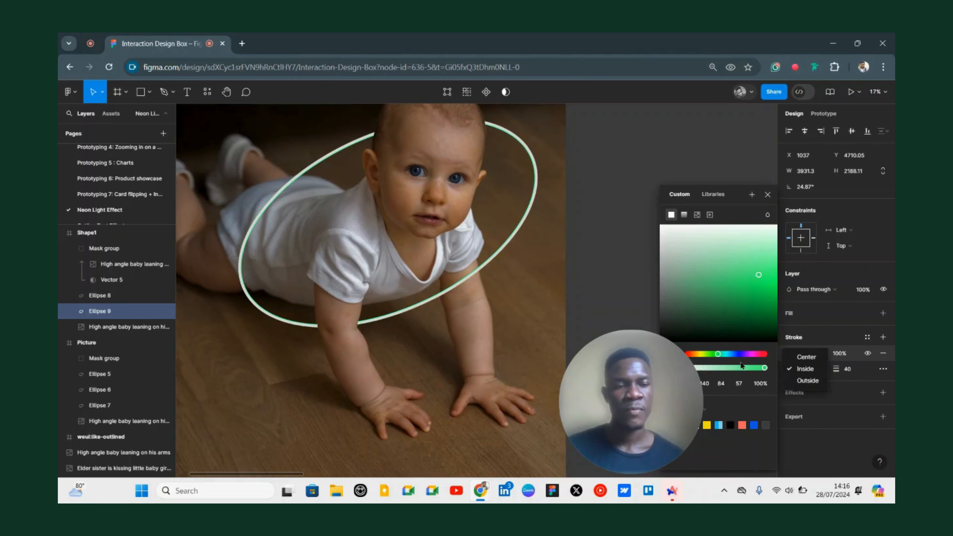
# Add a Layer blur effect to the green ring and raise its blur to about 58.7.
pyautogui.click(883, 393)
pyautogui.click(844, 413)
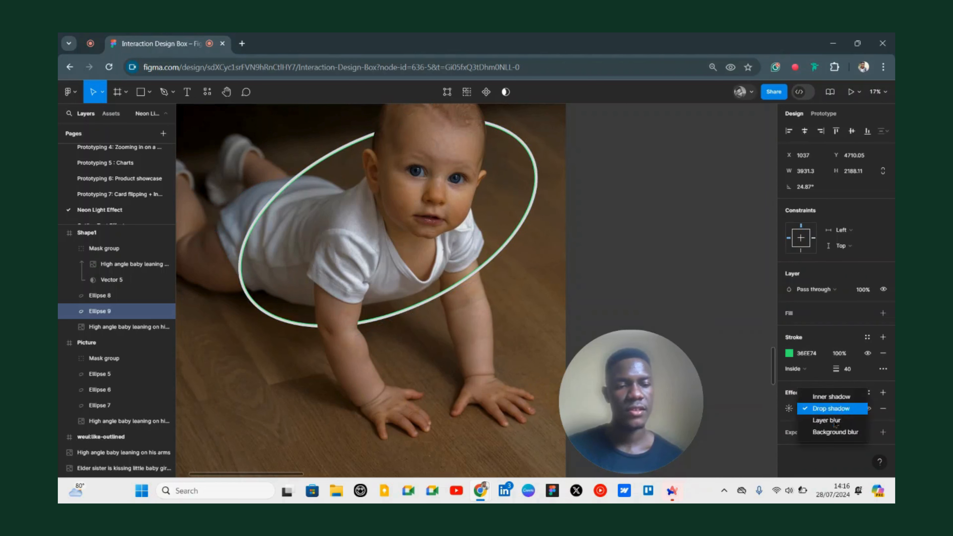
pyautogui.click(827, 419)
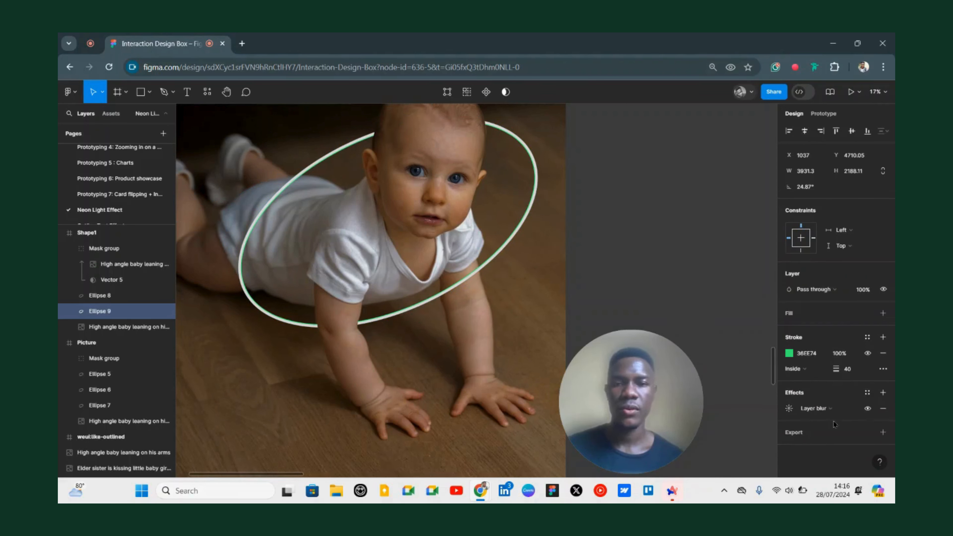
pyautogui.click(788, 409)
pyautogui.moveTo(681, 364); pyautogui.dragTo(801, 183)
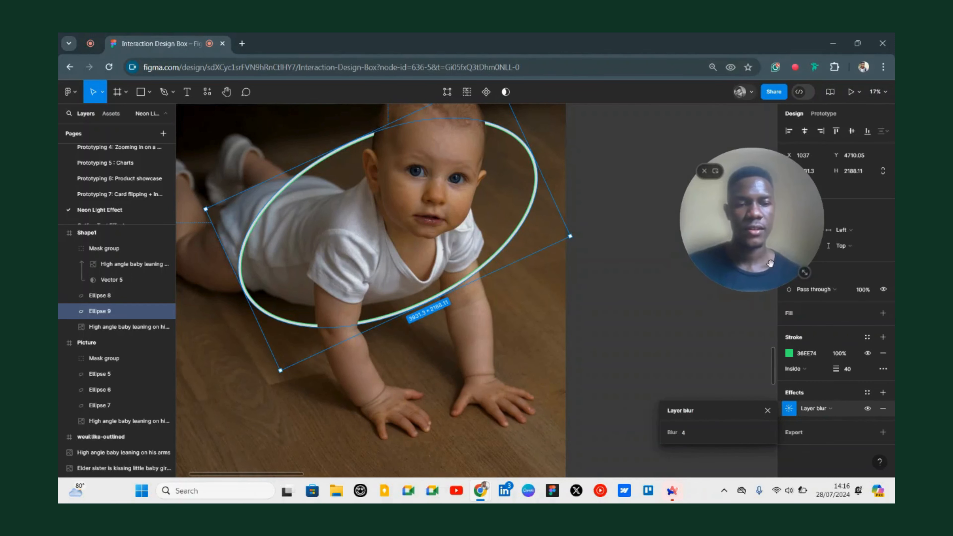
pyautogui.moveTo(671, 432); pyautogui.dragTo(244, 410)
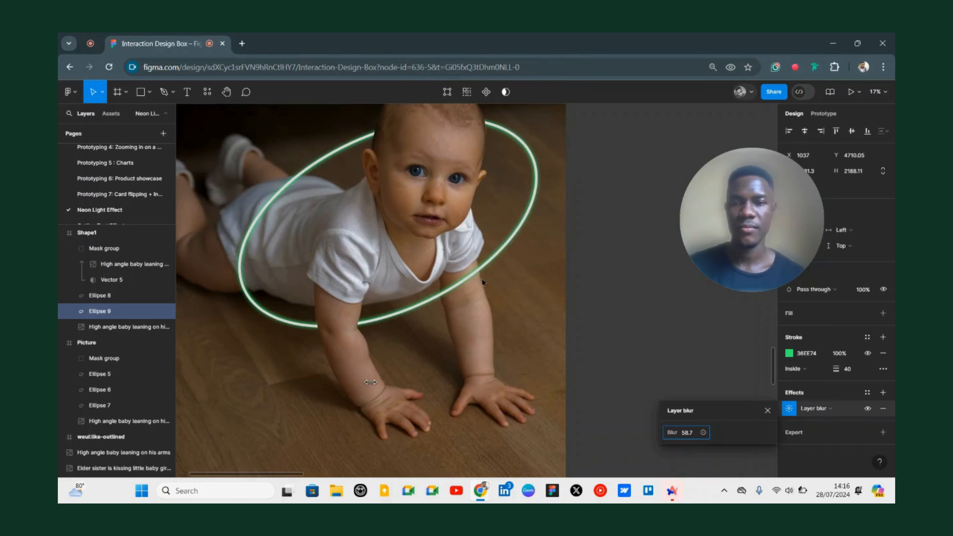
# Duplicate the green Ellipse 9 ring, keep the copy beneath it in the layer order and set its stroke weight to 50.
pyautogui.moveTo(370, 382); pyautogui.dragTo(370, 381)
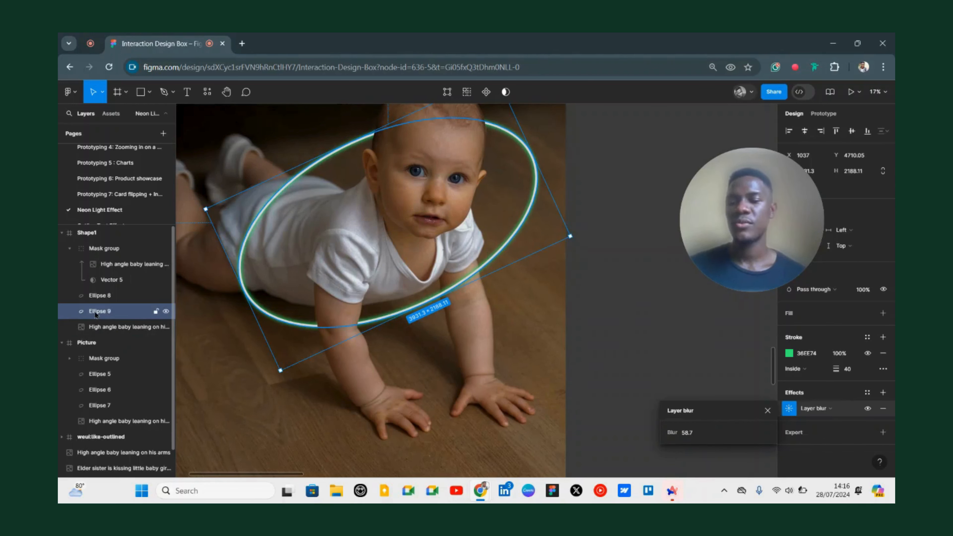
pyautogui.press('Escape')
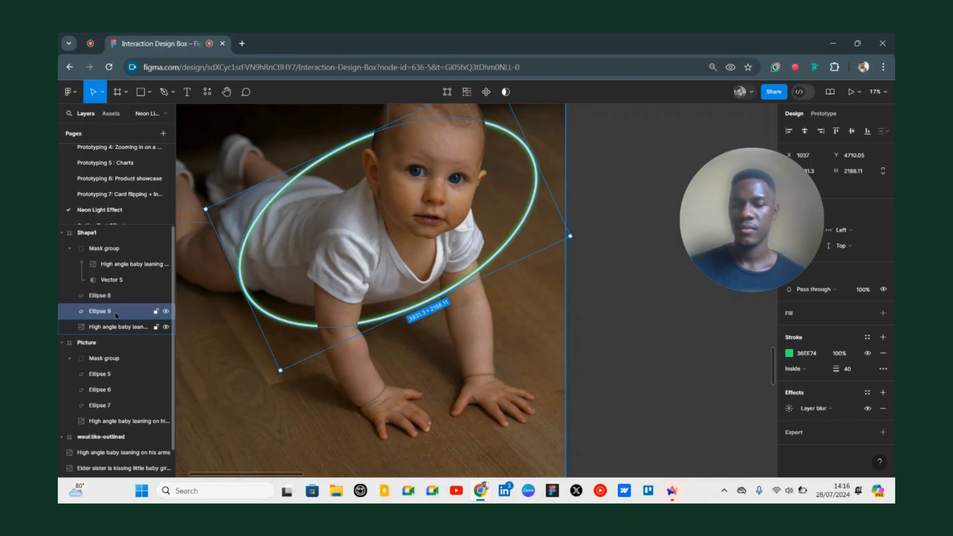
pyautogui.hotkey('ctrl', 'd')
pyautogui.moveTo(115, 316); pyautogui.dragTo(110, 335)
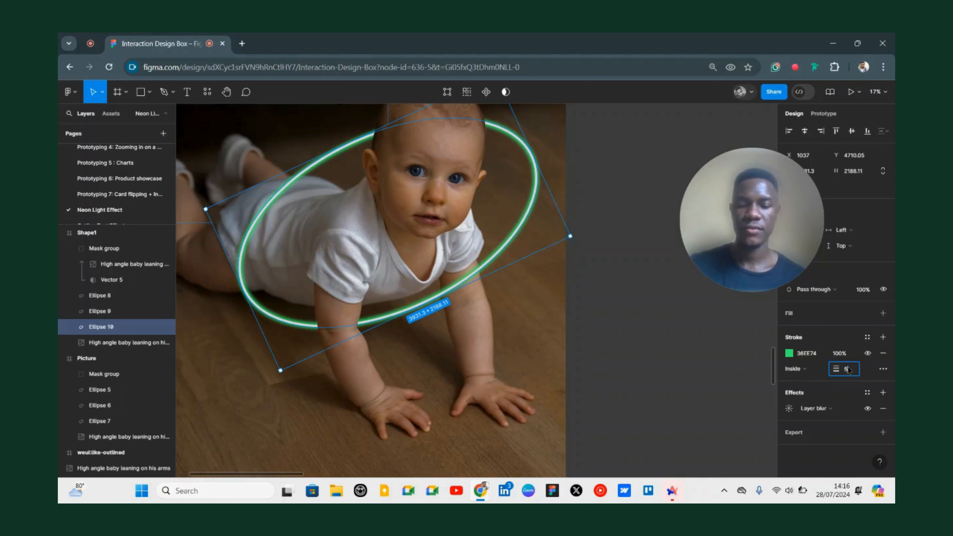
pyautogui.write('0')
pyautogui.press('Return')
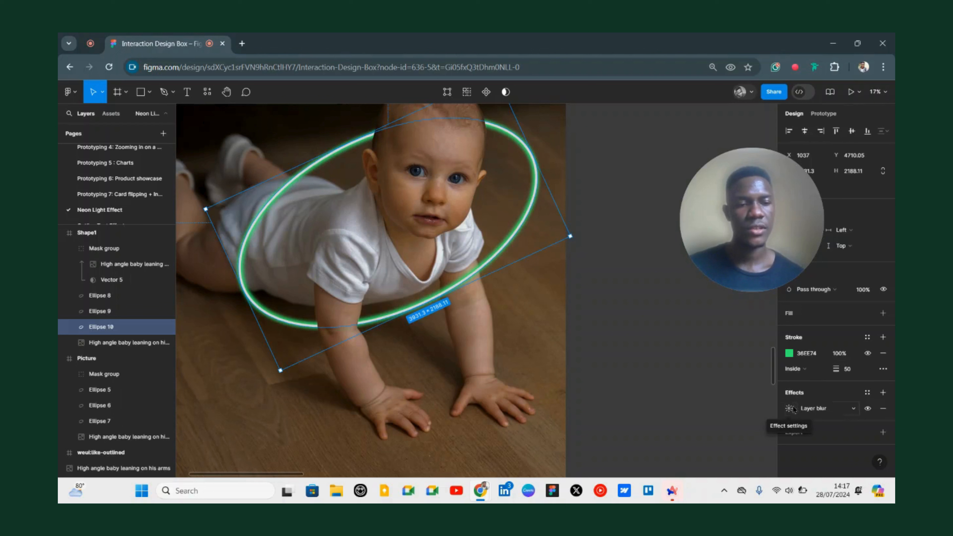
# Raise the Layer blur of the lowest green ring to about 148.7.
pyautogui.click(790, 408)
pyautogui.moveTo(674, 433); pyautogui.dragTo(672, 267)
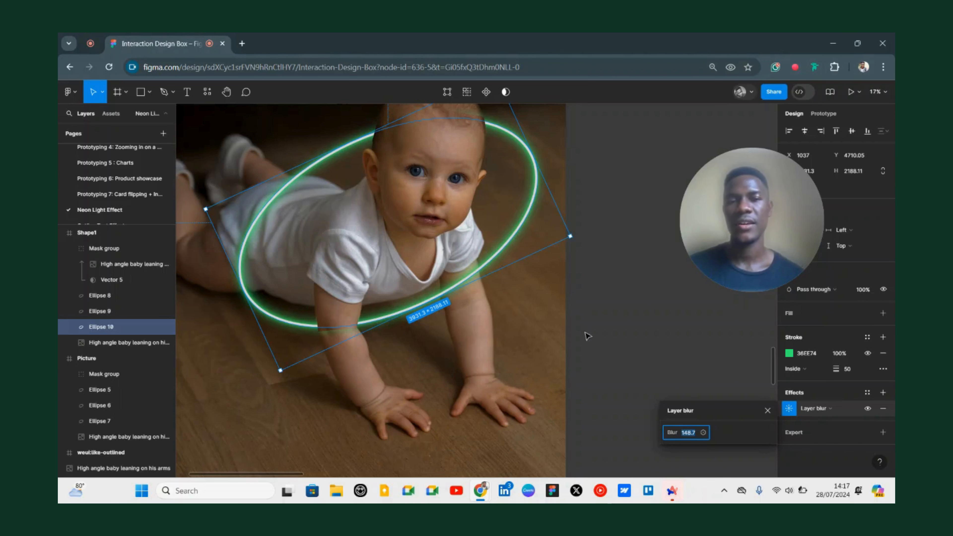
pyautogui.scroll(-5, 422, 124)
pyautogui.scroll(5, 423, 124)
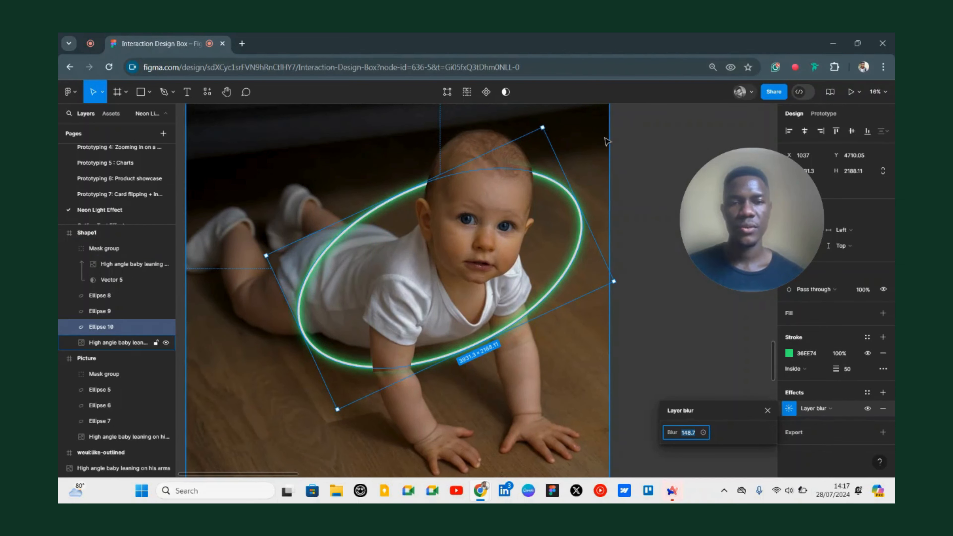
# Reshape the Vector 5 mask over the baby's head by raising its top point and adding a point near the right edge to cover the glow.
pyautogui.doubleClick(580, 164)
pyautogui.scroll(6, 512, 153)
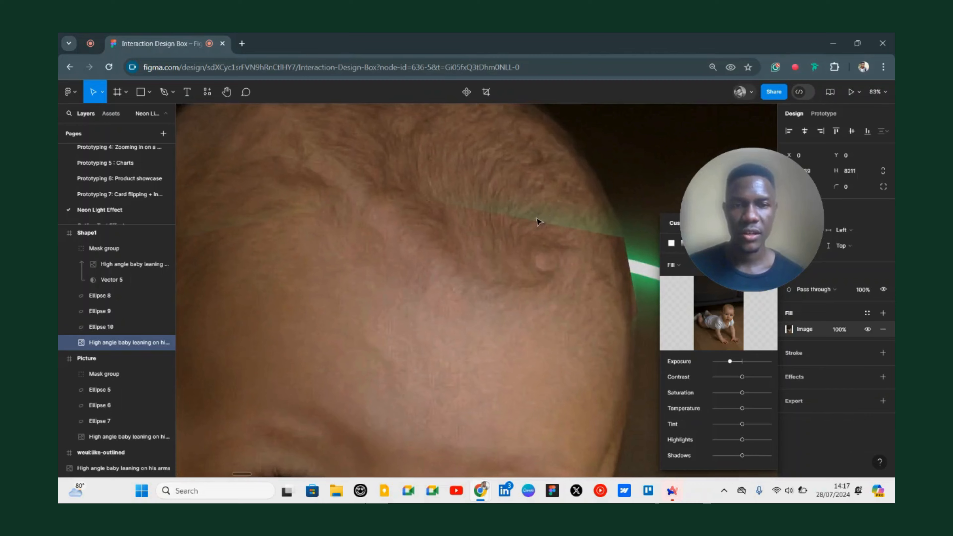
pyautogui.scroll(-6, 522, 240)
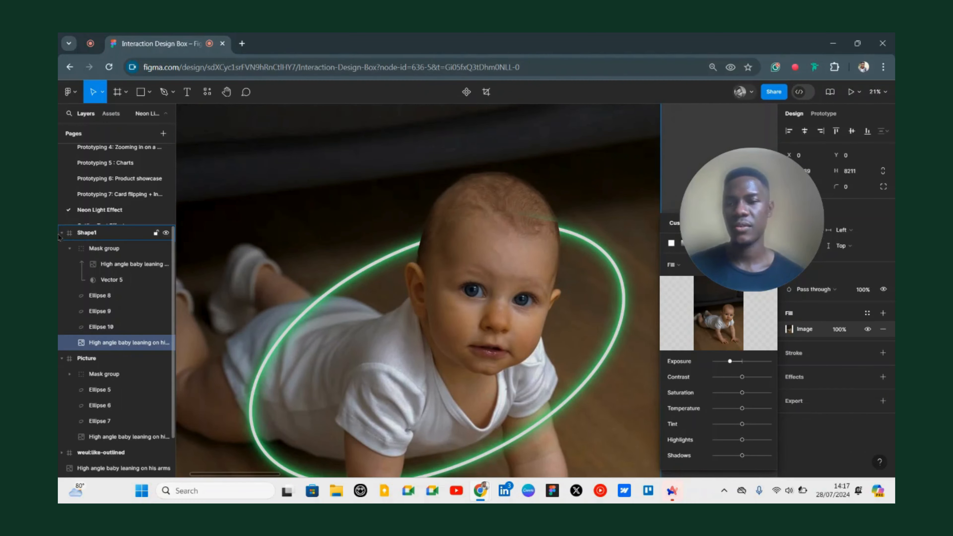
pyautogui.click(113, 280)
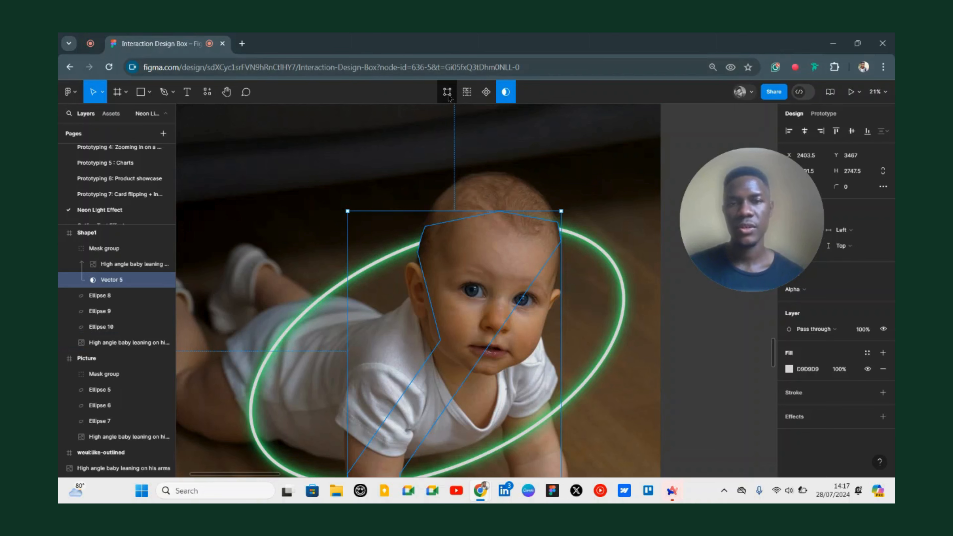
pyautogui.click(447, 92)
pyautogui.scroll(5, 503, 212)
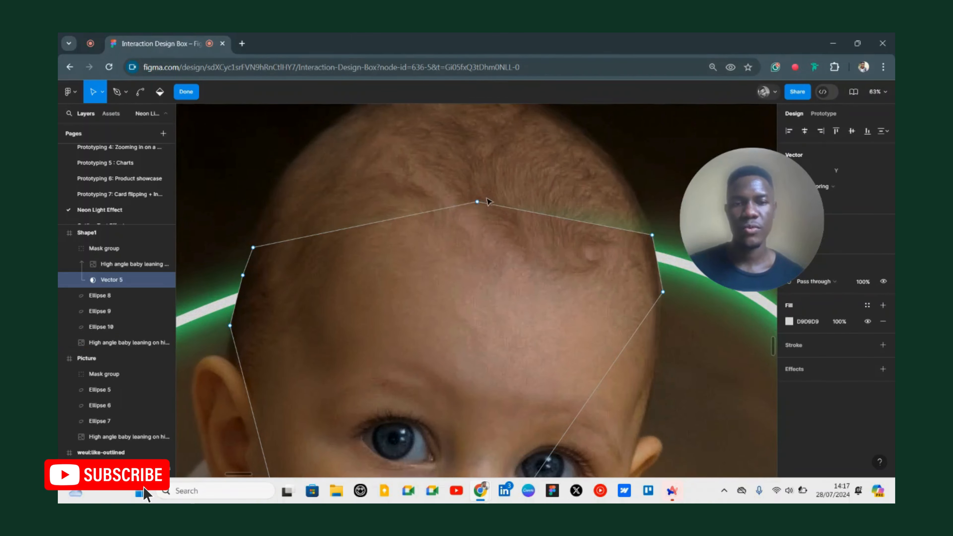
pyautogui.moveTo(477, 201); pyautogui.dragTo(482, 180)
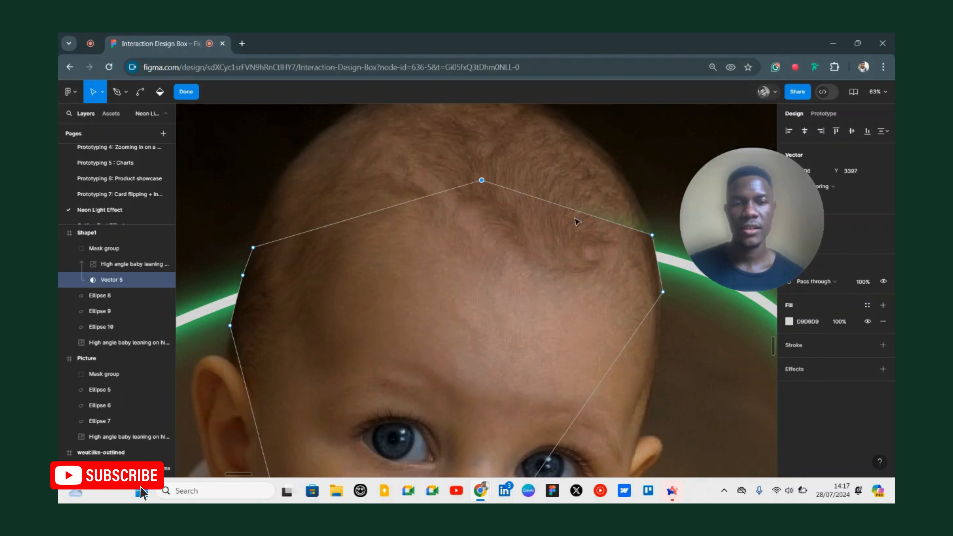
pyautogui.moveTo(570, 209); pyautogui.dragTo(638, 212)
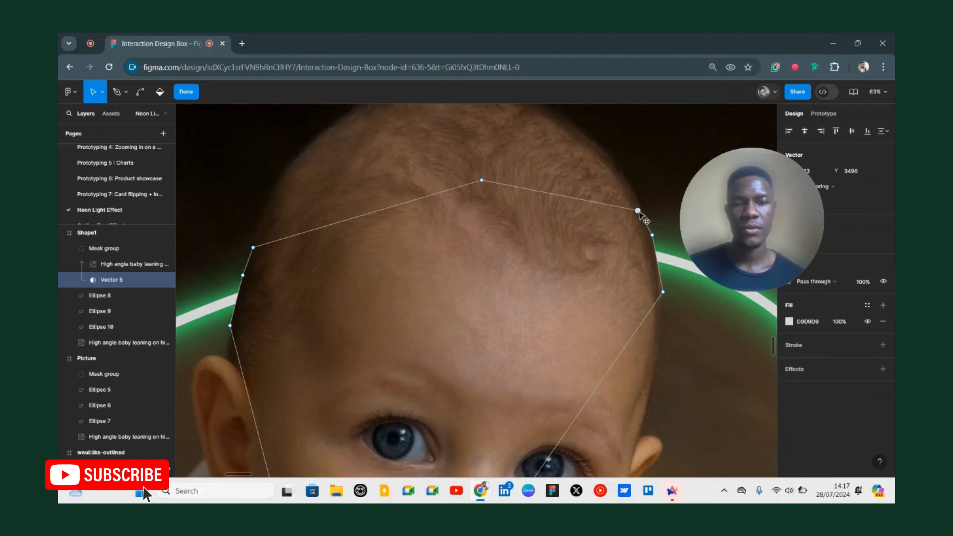
# Add three points to the mask's lower edge and pull them down over the forearm to cover the green glow, finishing the vector edit.
pyautogui.scroll(-4, 215, 169)
pyautogui.scroll(-4, 442, 215)
pyautogui.hscroll(-4, 375, 284)
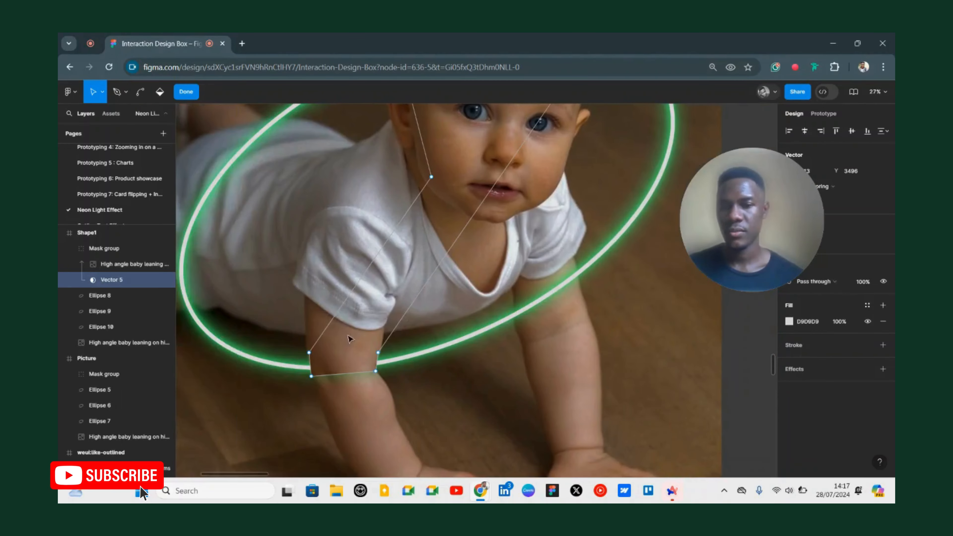
pyautogui.scroll(6, 349, 339)
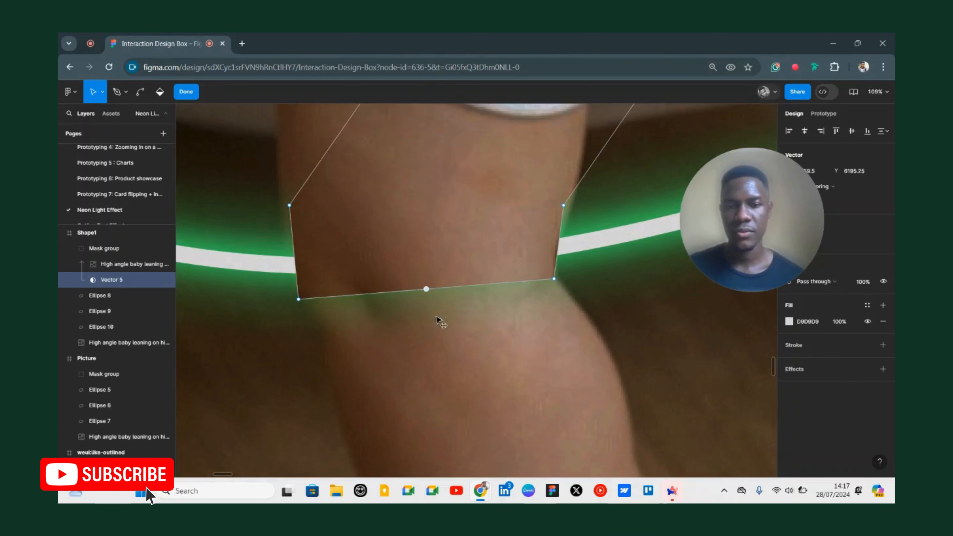
pyautogui.moveTo(426, 289); pyautogui.dragTo(450, 345)
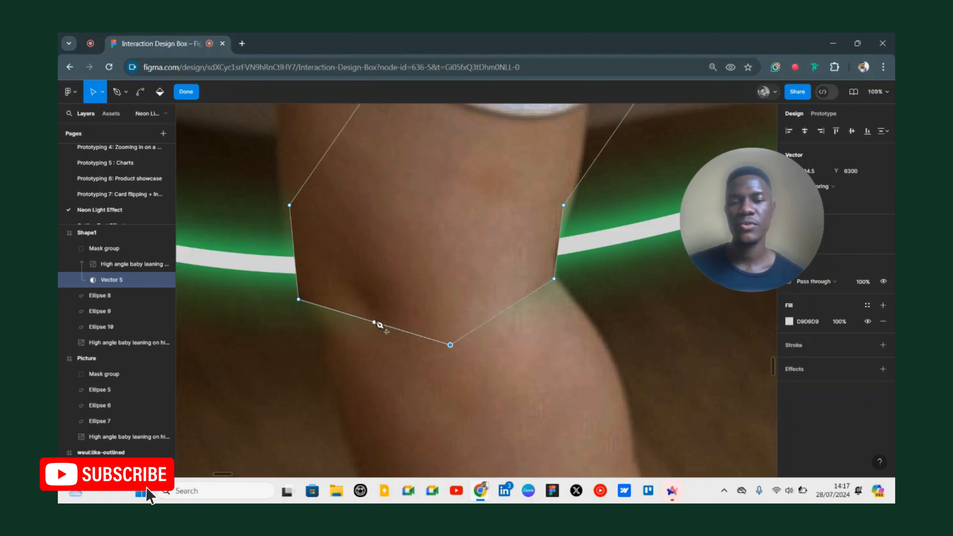
pyautogui.moveTo(374, 323); pyautogui.dragTo(332, 377)
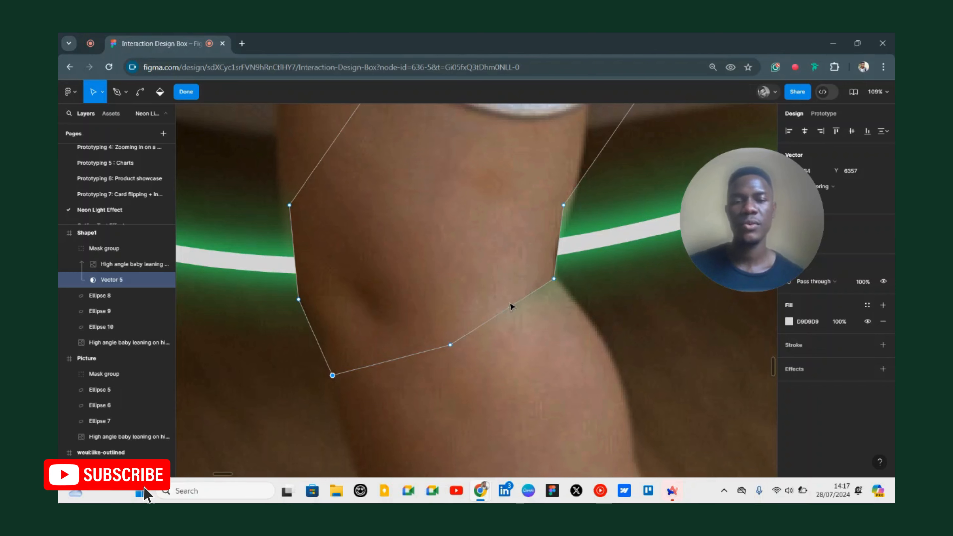
pyautogui.moveTo(502, 311); pyautogui.dragTo(583, 316)
pyautogui.scroll(-10, 419, 266)
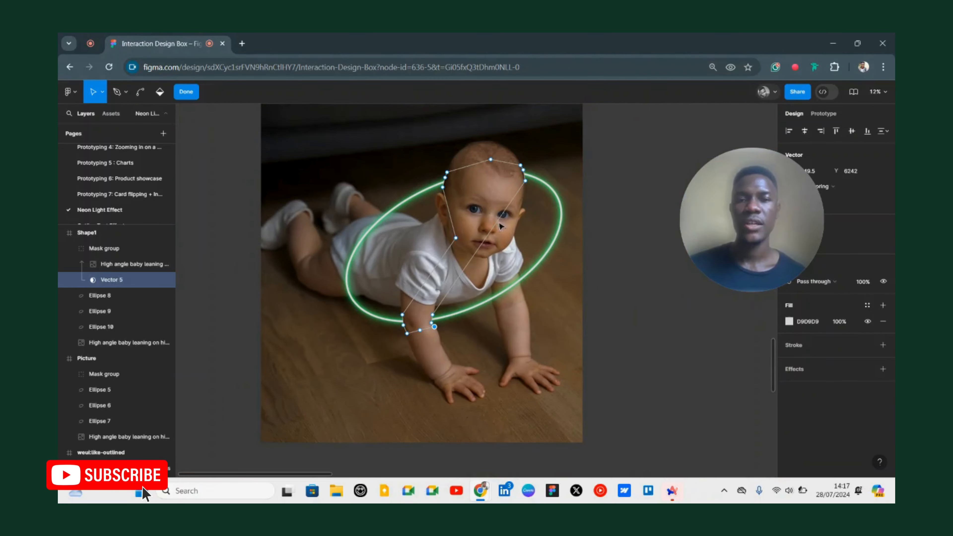
pyautogui.press('Escape')
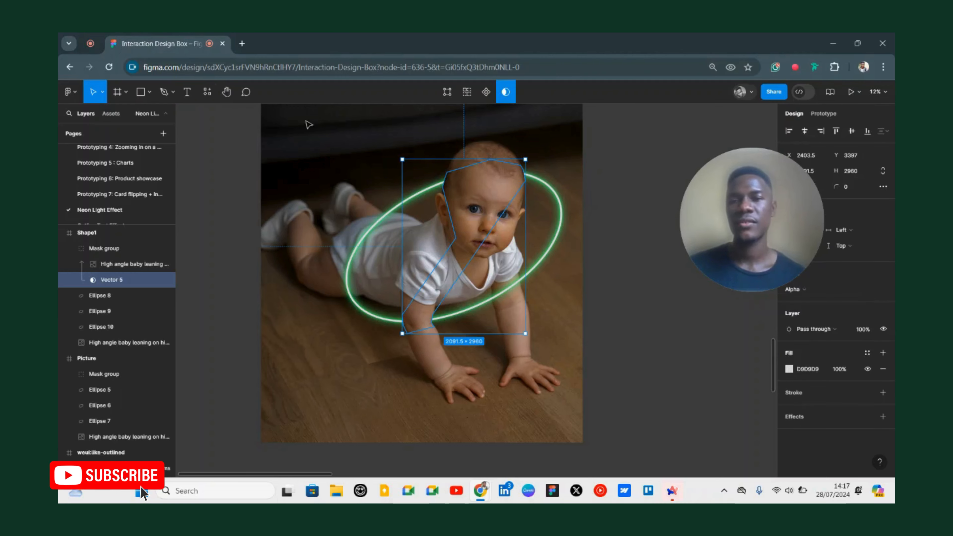
pyautogui.click(624, 158)
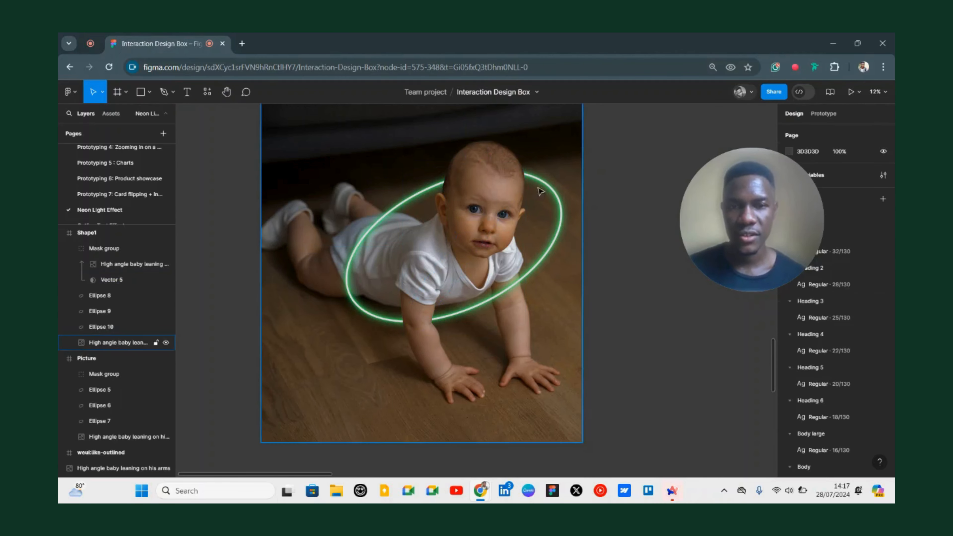
# Examine the mask edges where the glowing ring passes behind the baby's head and arm.
pyautogui.scroll(15, 461, 183)
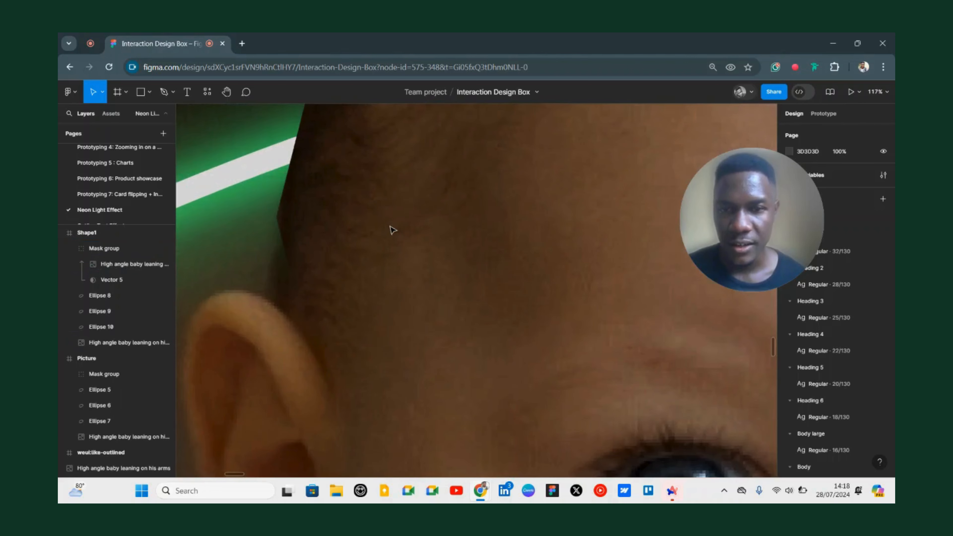
pyautogui.scroll(-5, 392, 230)
pyautogui.click(346, 248)
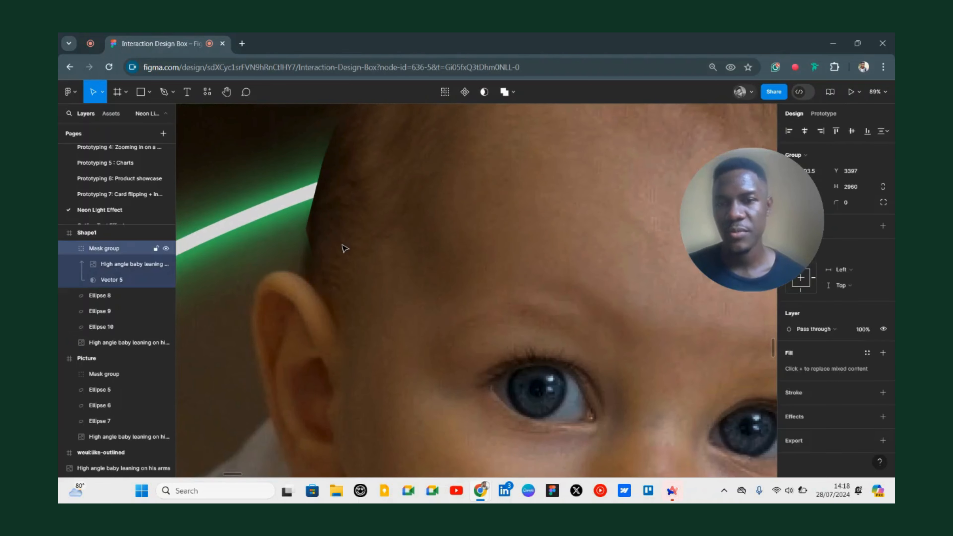
pyautogui.scroll(-5, 361, 232)
pyautogui.doubleClick(416, 197)
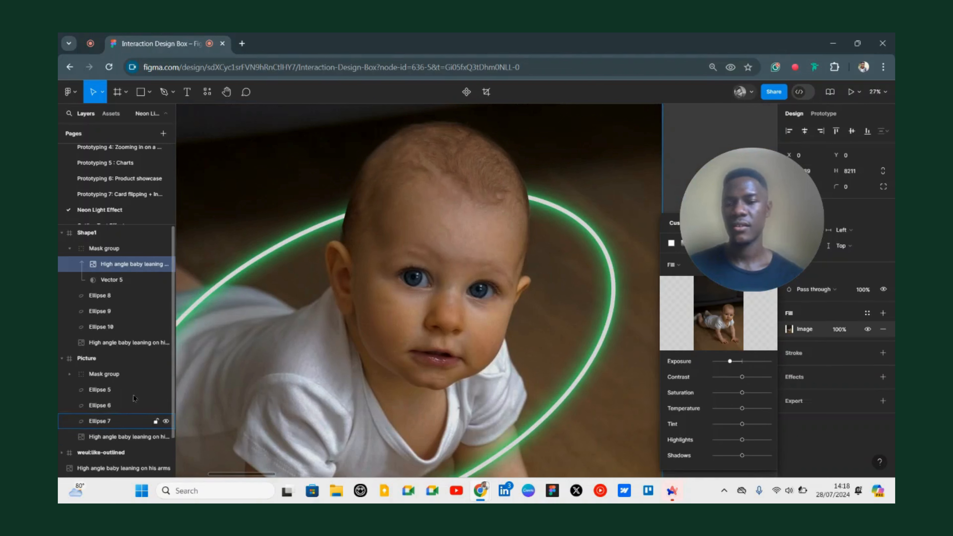
pyautogui.moveTo(130, 408)
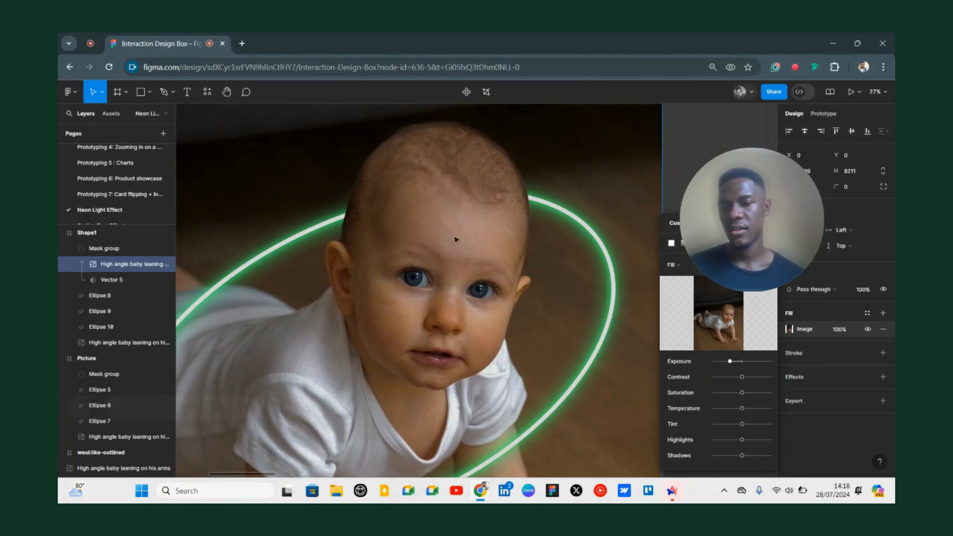
pyautogui.scroll(-5, 446, 217)
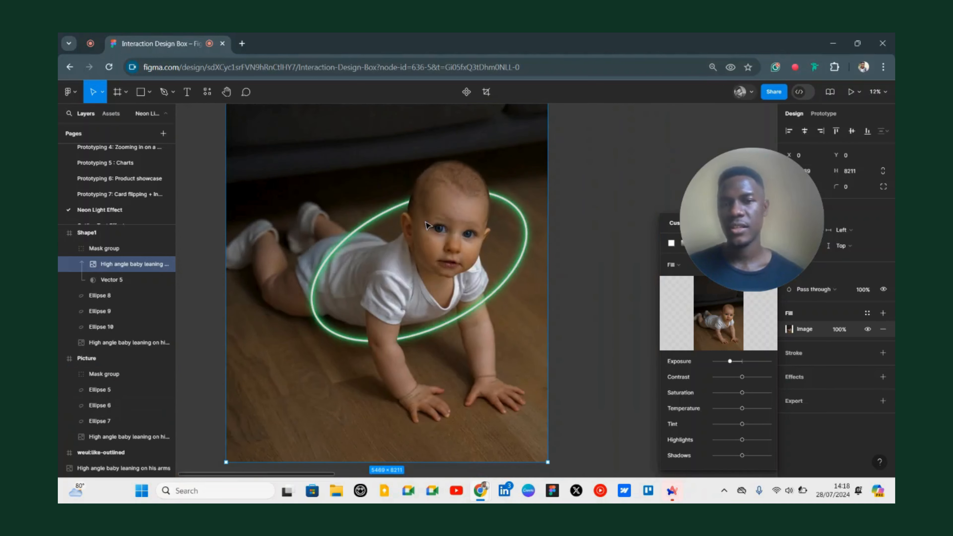
pyautogui.scroll(10, 423, 195)
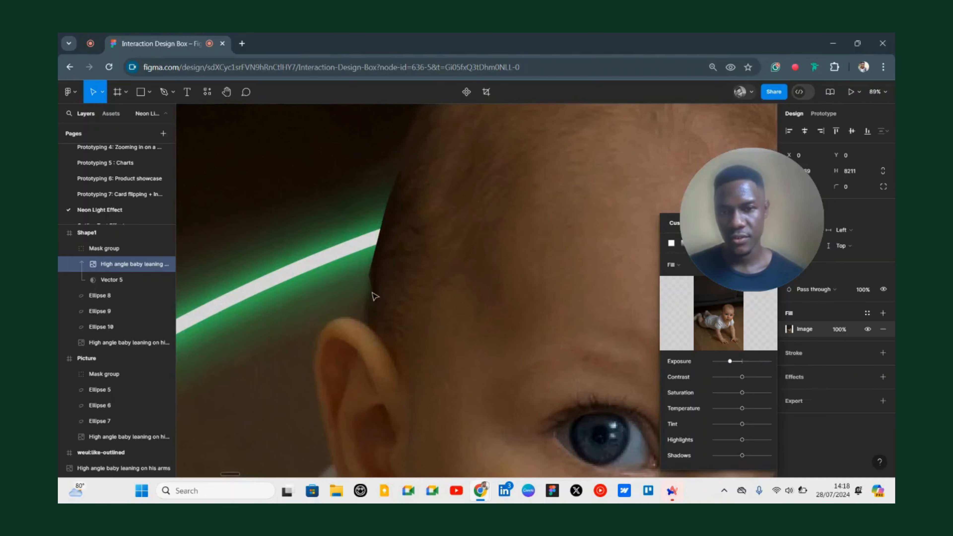
pyautogui.scroll(-5, 374, 296)
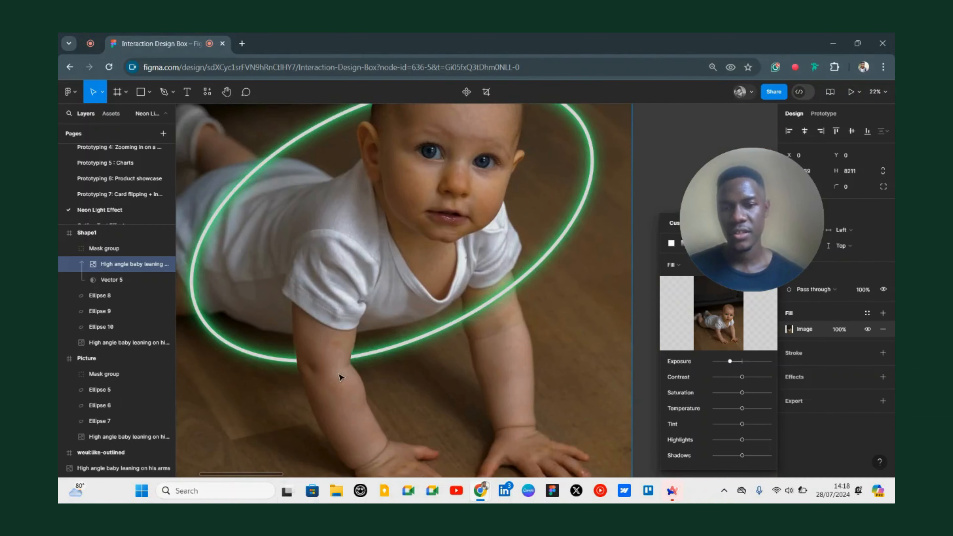
pyautogui.scroll(5, 415, 278)
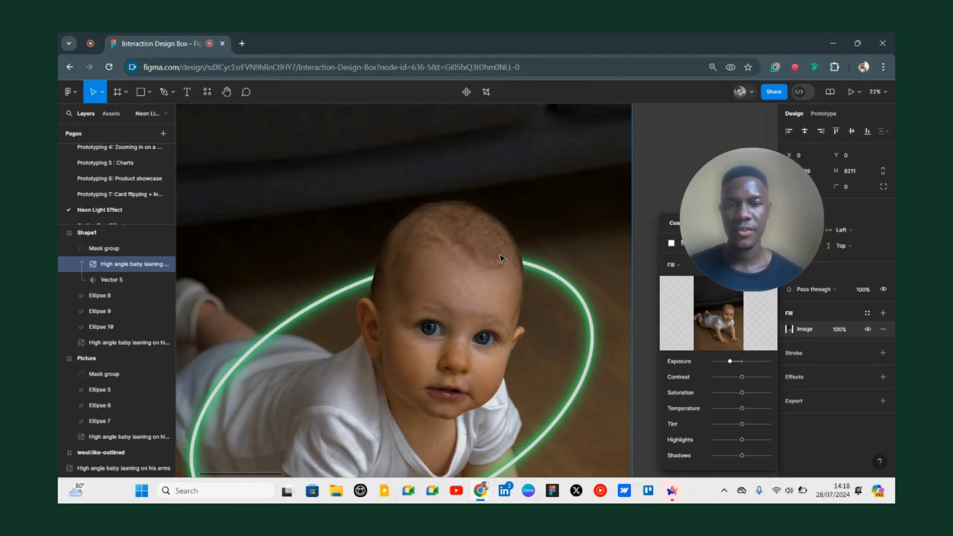
pyautogui.scroll(4, 495, 278)
pyautogui.scroll(-5, 495, 217)
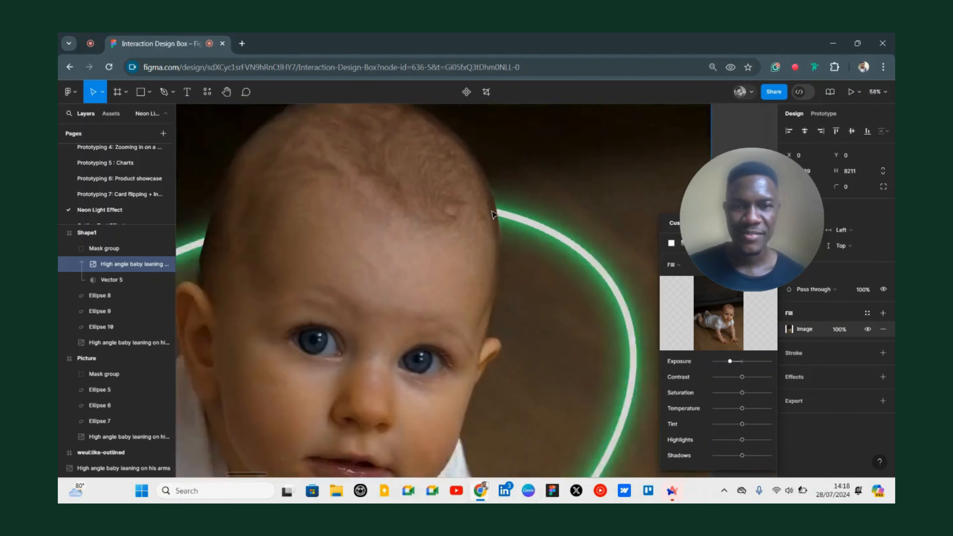
# Open the Vector 5 mask for vector editing and nudge its three points above the left ear to follow the head's edge.
pyautogui.click(111, 279)
pyautogui.scroll(5, 371, 224)
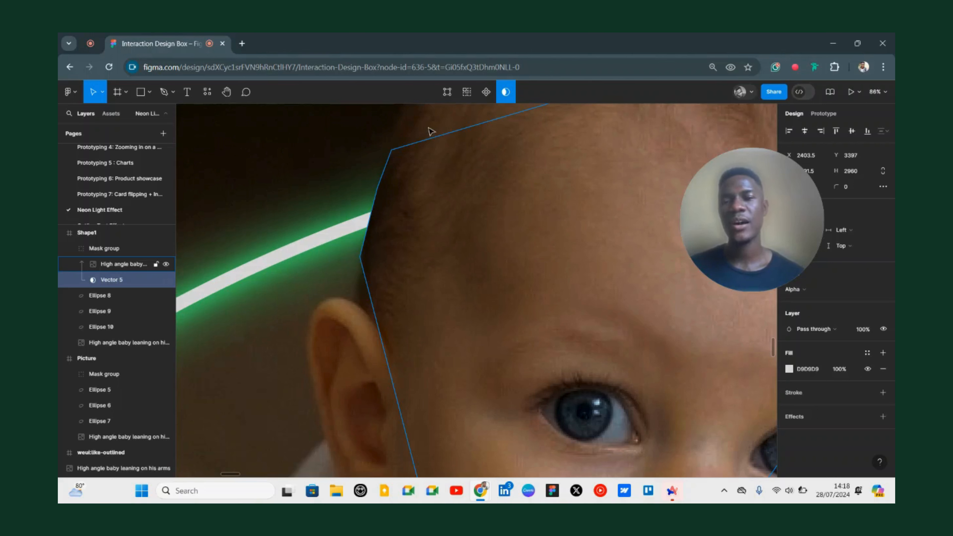
pyautogui.click(447, 92)
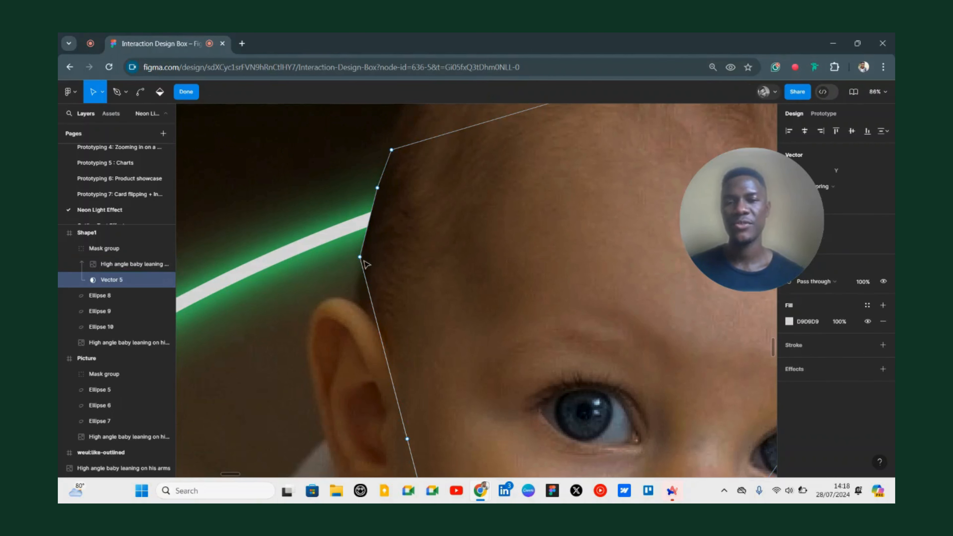
pyautogui.moveTo(360, 258); pyautogui.dragTo(364, 257)
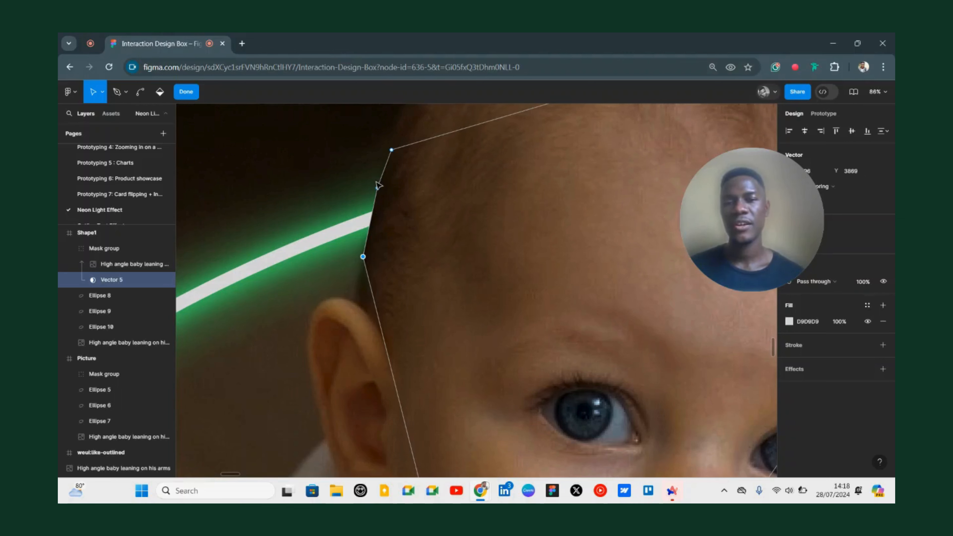
pyautogui.moveTo(378, 188)
pyautogui.mouseDown()
pyautogui.moveTo(394, 199)
pyautogui.moveTo(380, 188)
pyautogui.mouseUp()
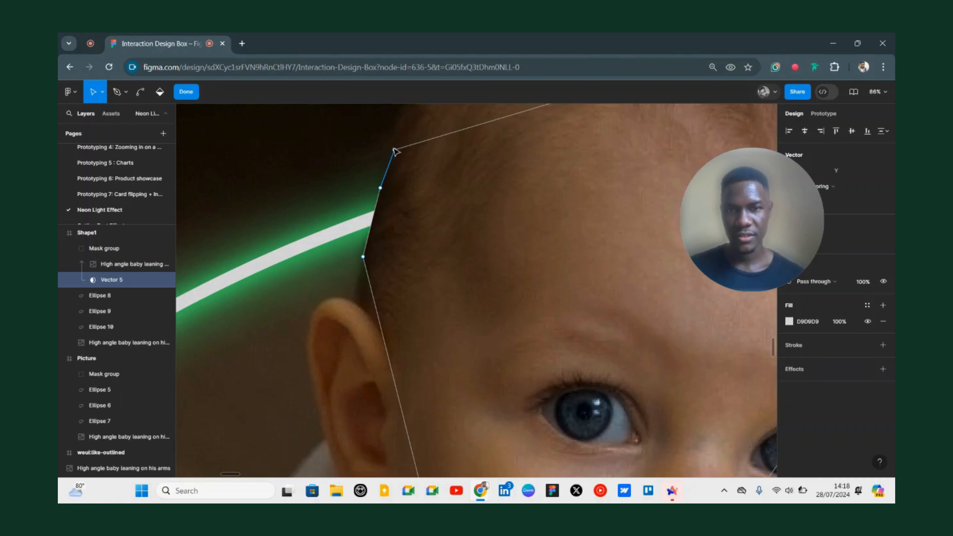
pyautogui.moveTo(394, 150); pyautogui.dragTo(394, 147)
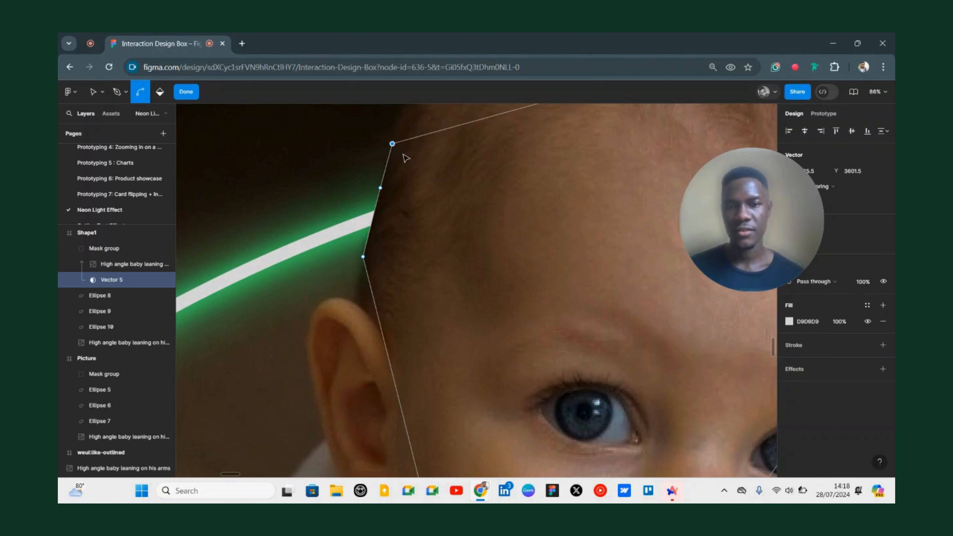
# Slide the mask's middle point up along the head's left contour and move the corner point above it inward onto the hair.
pyautogui.scroll(-3, 402, 154)
pyautogui.scroll(5, 388, 193)
pyautogui.press('v')
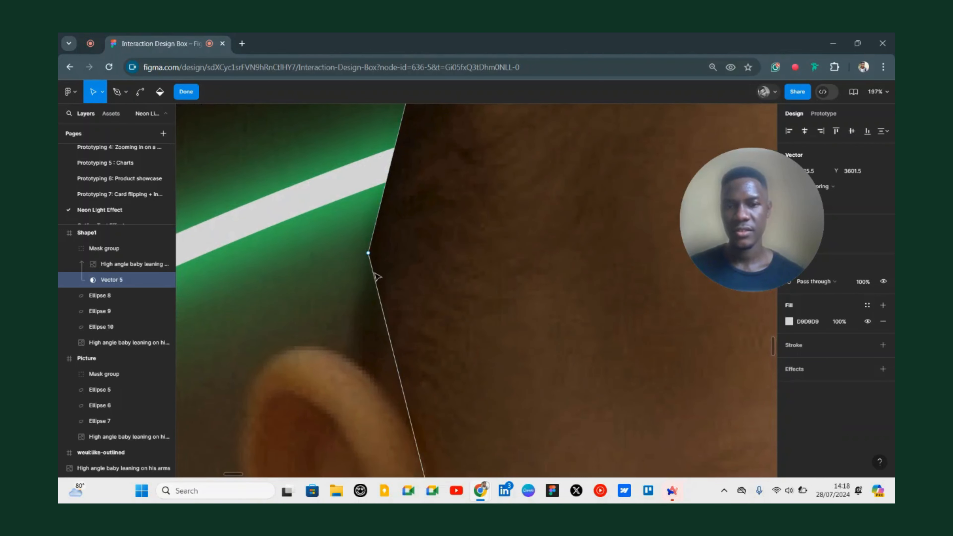
pyautogui.scroll(5, 411, 219)
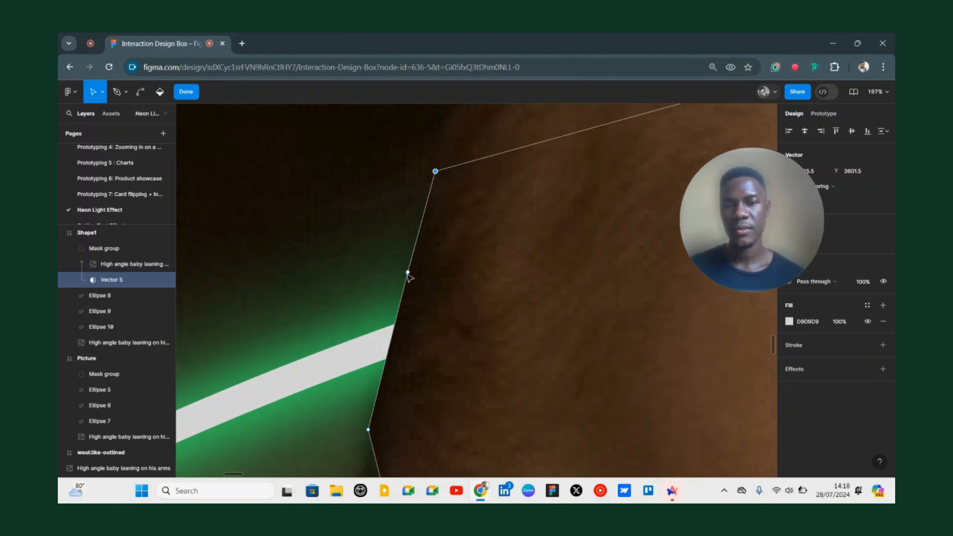
pyautogui.moveTo(411, 248); pyautogui.dragTo(422, 213)
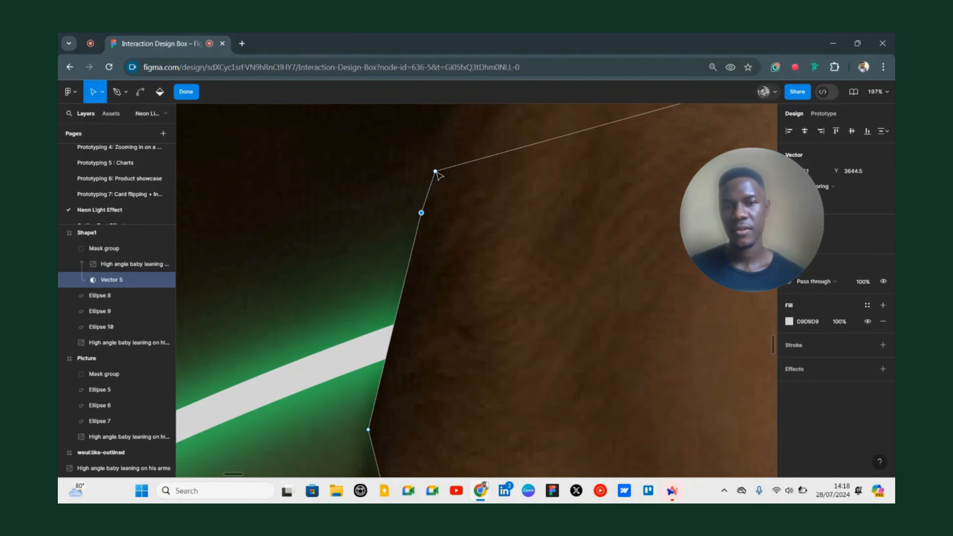
pyautogui.moveTo(436, 173); pyautogui.dragTo(453, 180)
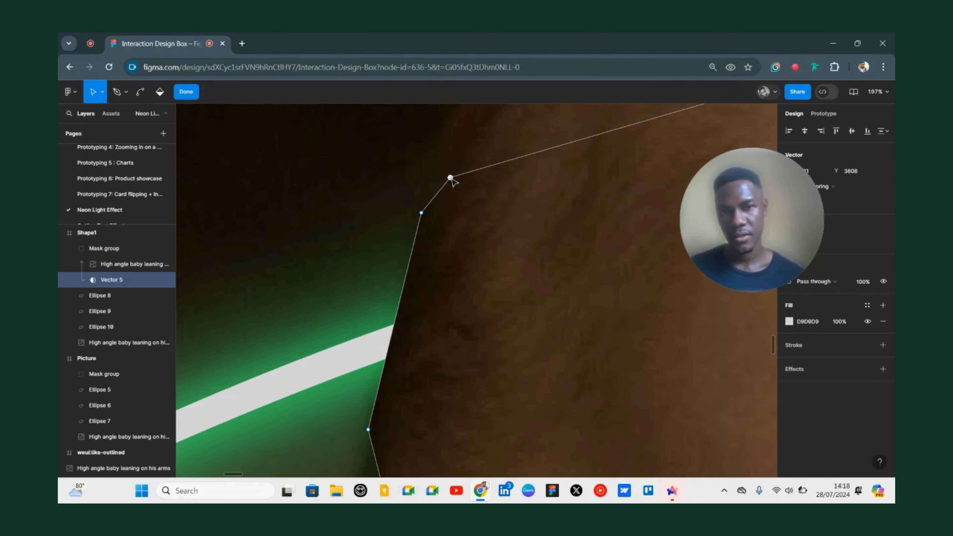
# Pull in the mask's lower point on the head's right edge, add two points above it along the contour, and finish the vector edit.
pyautogui.scroll(-10, 453, 181)
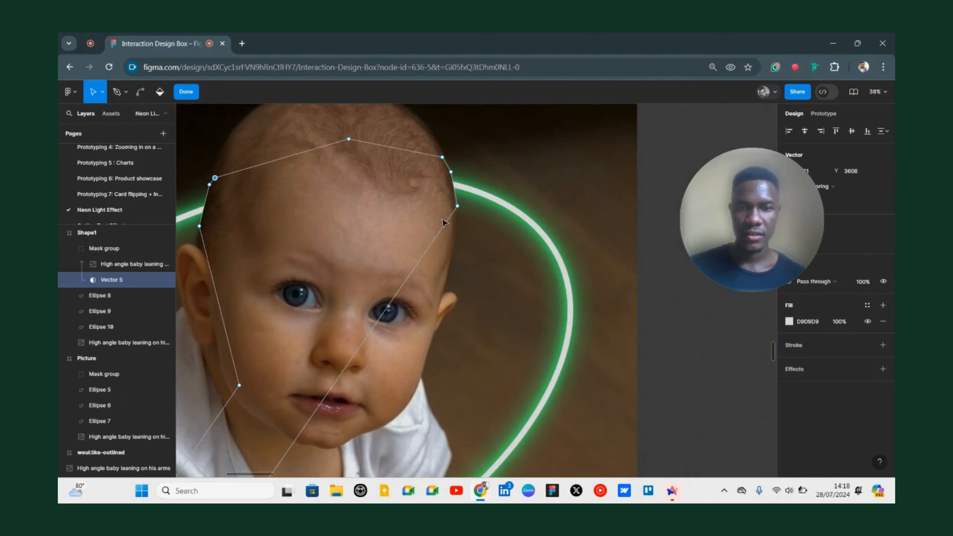
pyautogui.scroll(10, 442, 222)
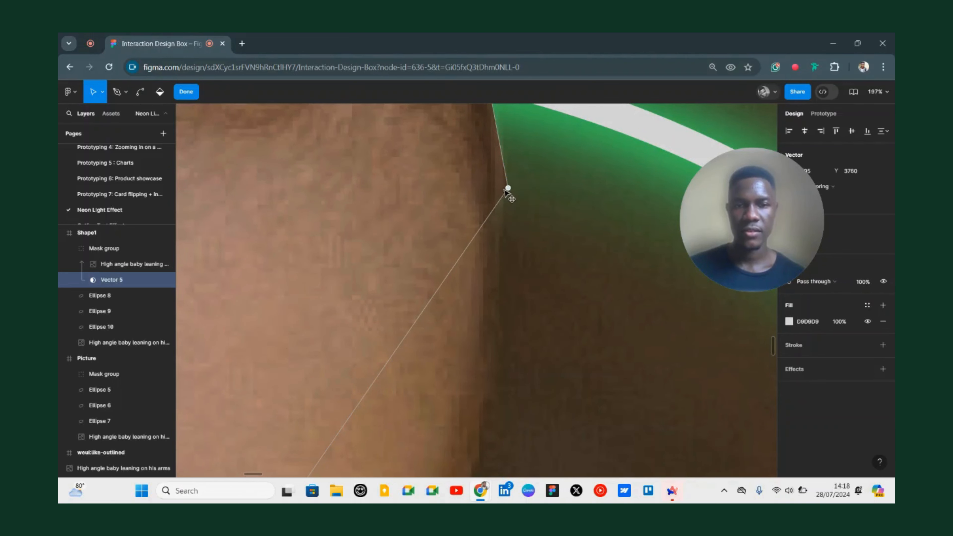
pyautogui.moveTo(508, 193); pyautogui.dragTo(500, 189)
pyautogui.scroll(5, 501, 192)
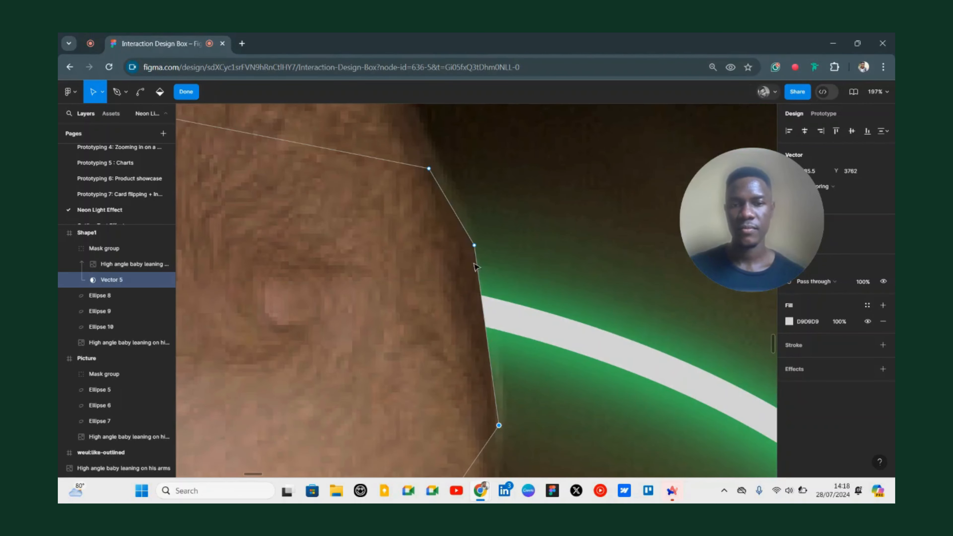
pyautogui.moveTo(486, 335); pyautogui.dragTo(500, 344)
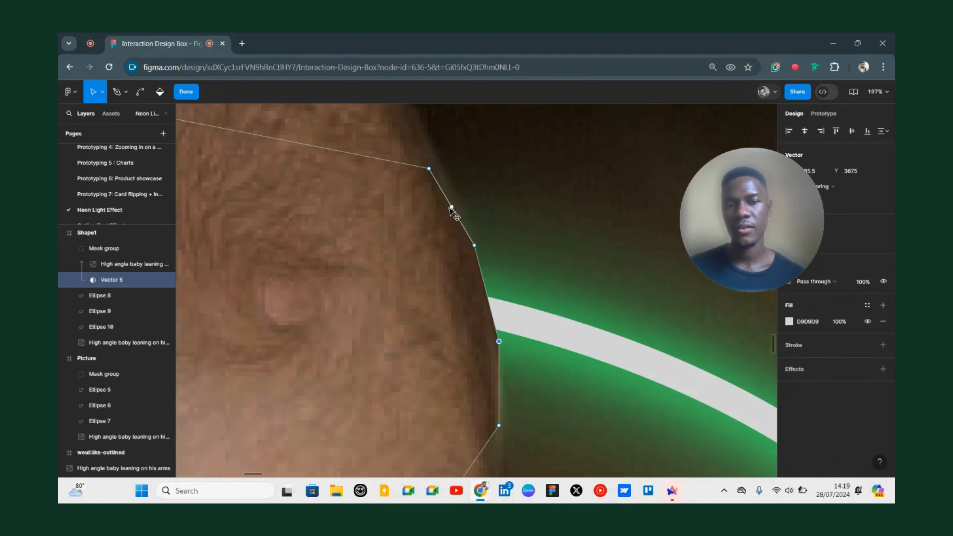
pyautogui.scroll(-10, 452, 203)
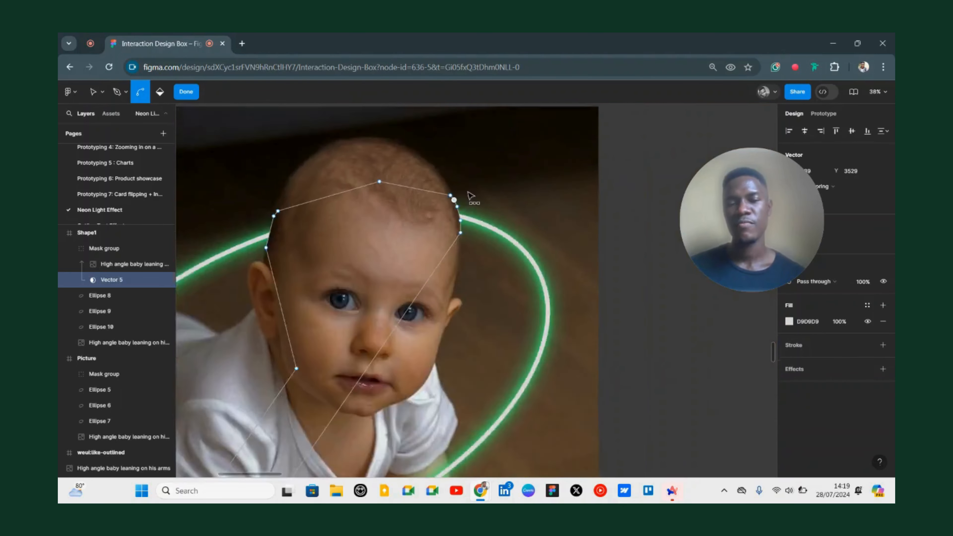
pyautogui.click(187, 91)
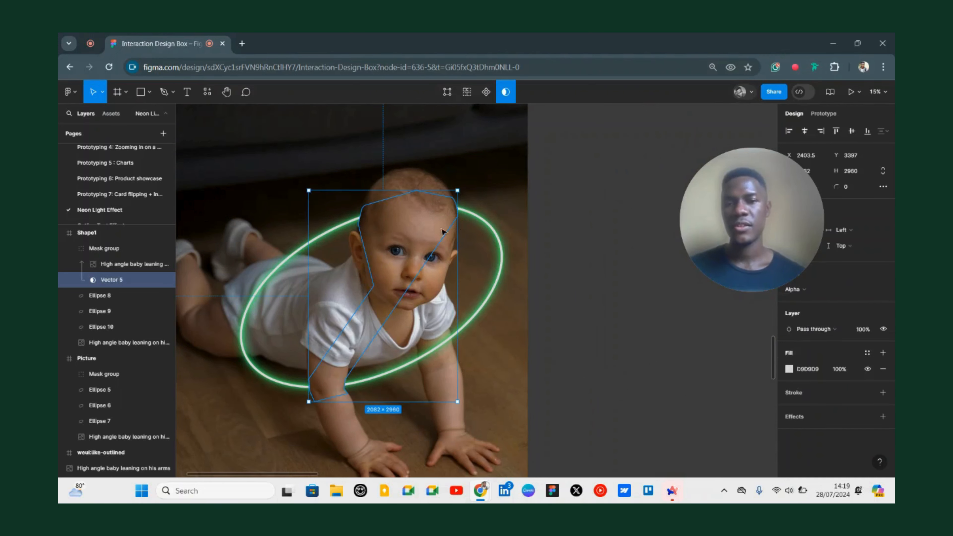
pyautogui.click(587, 221)
pyautogui.scroll(3, 465, 317)
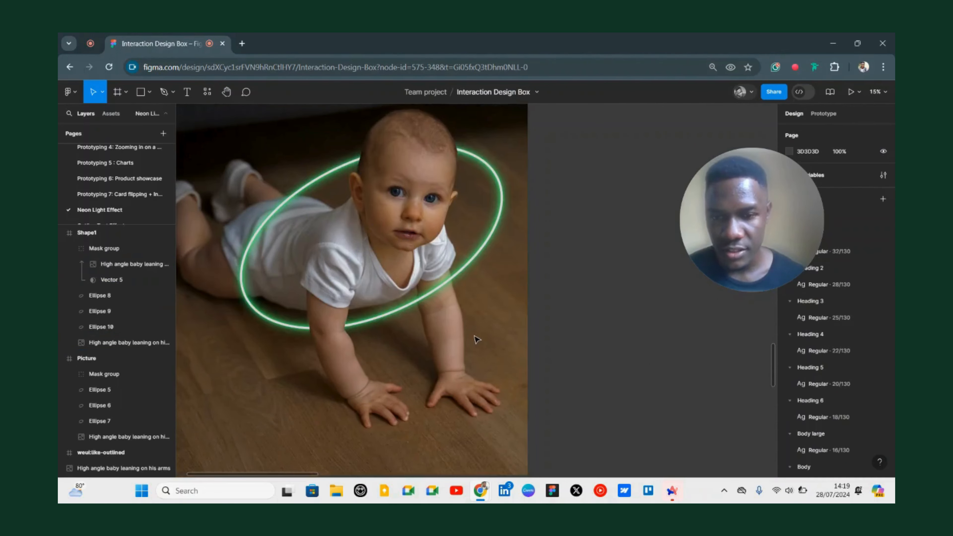
pyautogui.scroll(-5, 514, 247)
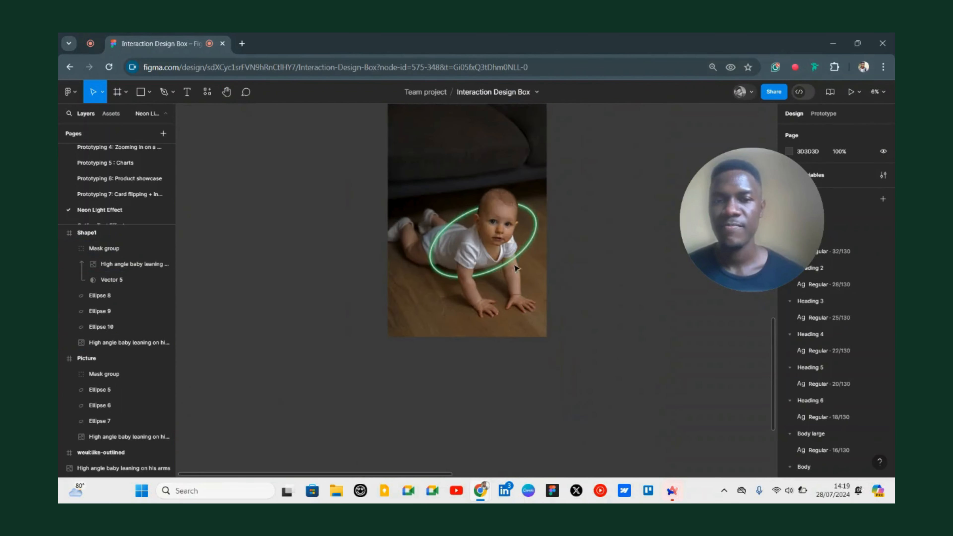
pyautogui.scroll(5, 507, 353)
pyautogui.scroll(-4, 507, 353)
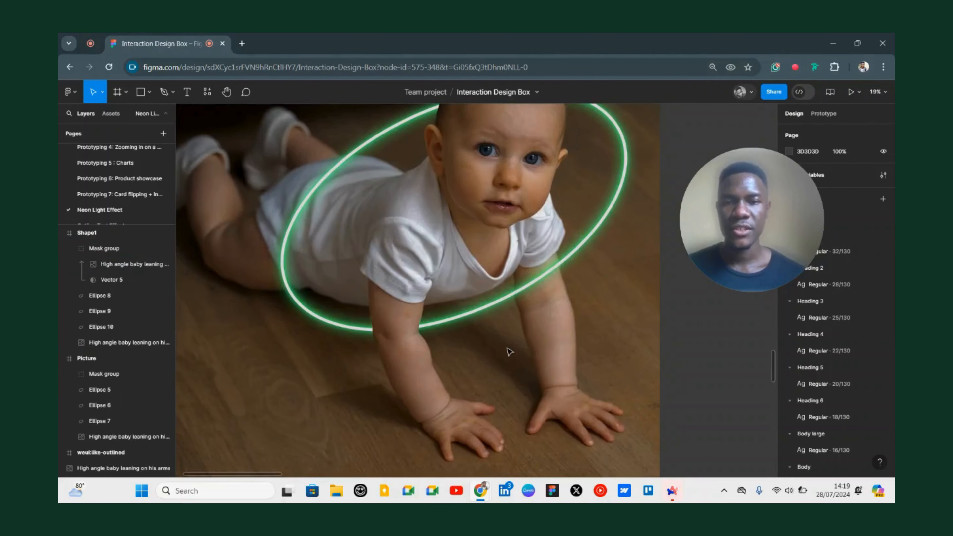